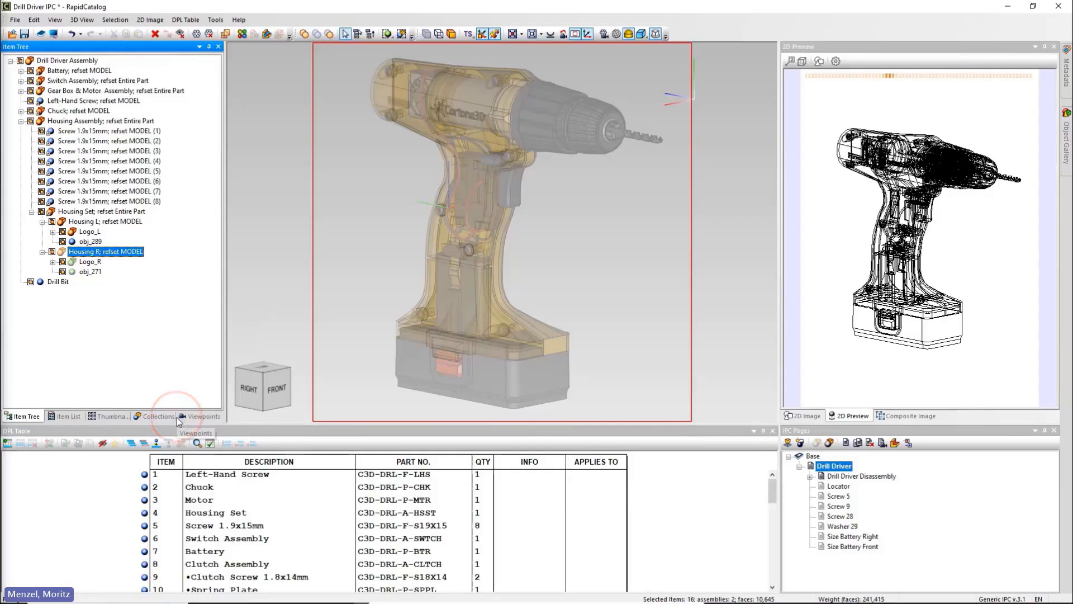
Step: In the 2D Image styles, set context outlines and context interior lines to Red 0.18 mm dashed
left_click(216, 24)
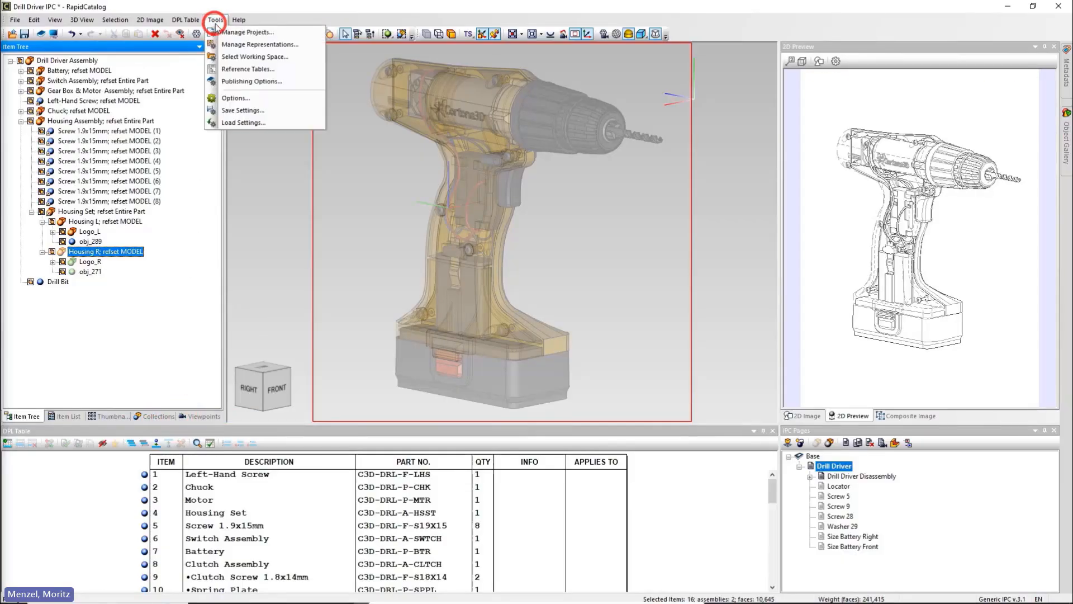
left_click(259, 98)
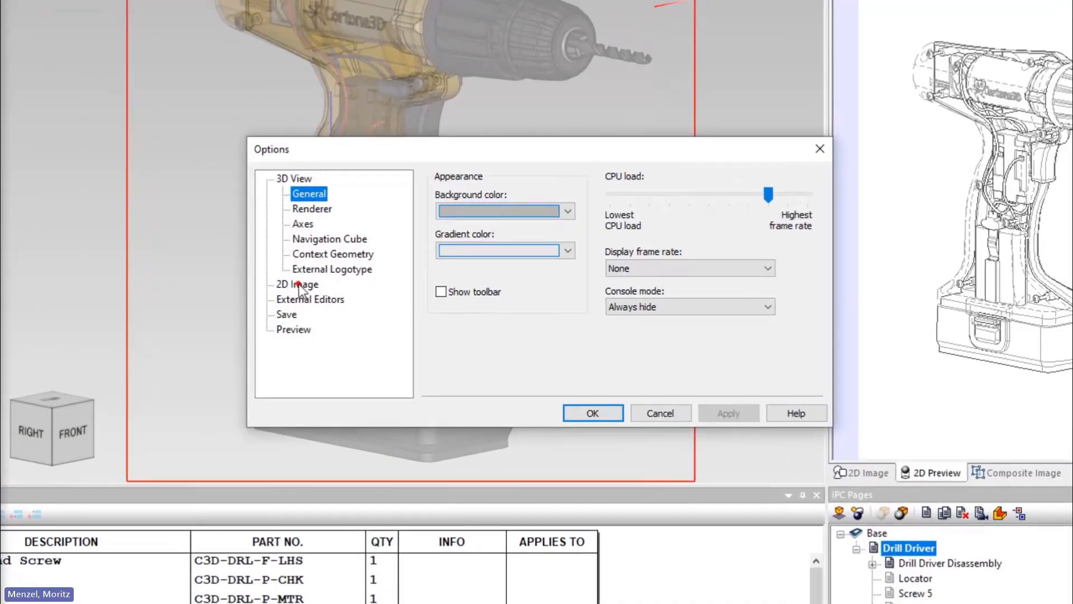
left_click(298, 284)
left_click(316, 224)
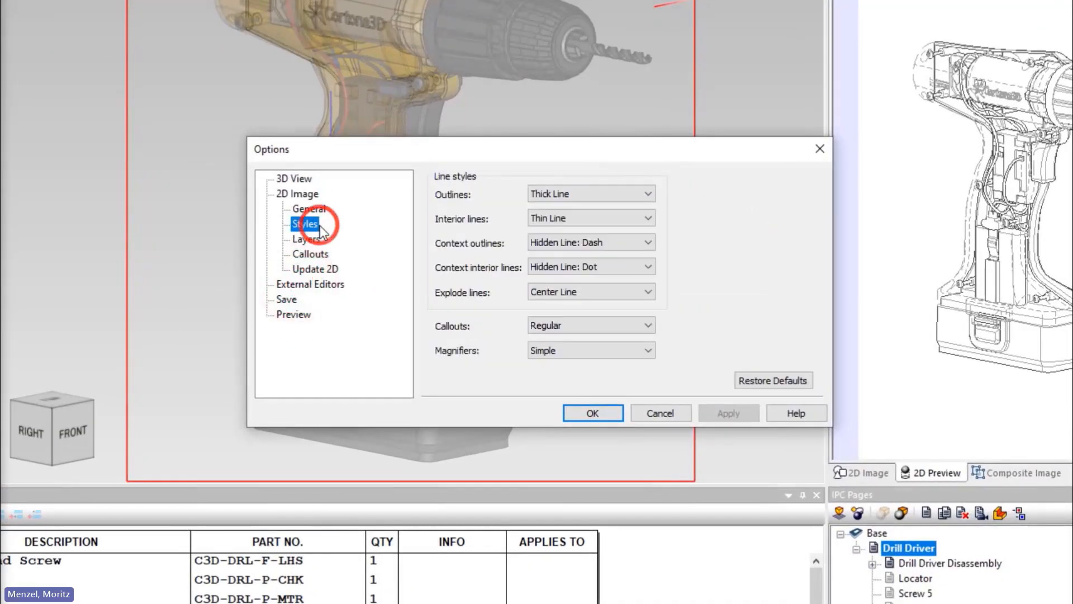
left_click(631, 243)
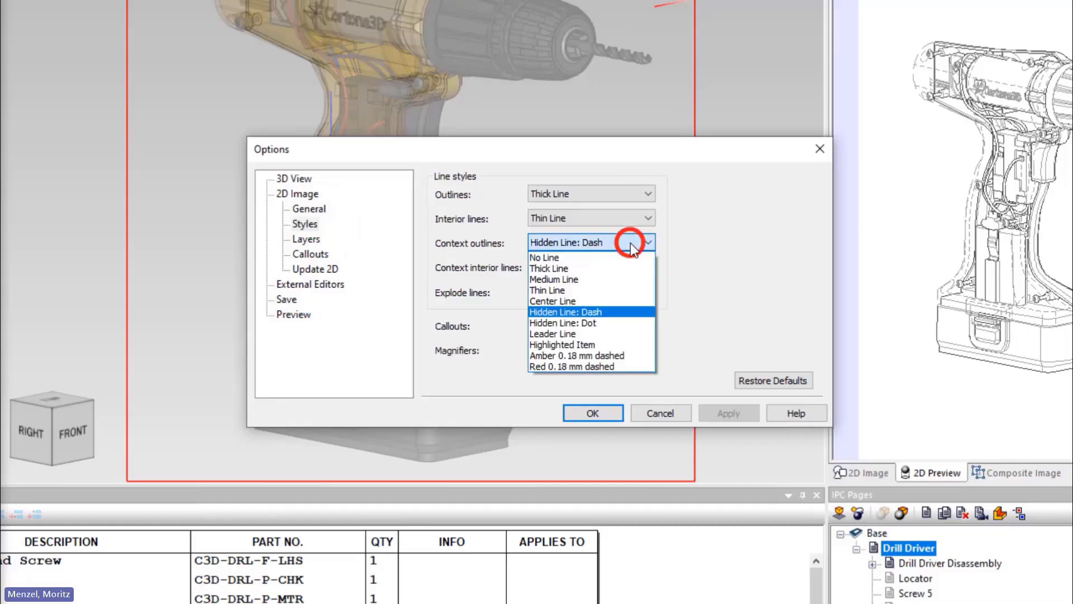
left_click(627, 366)
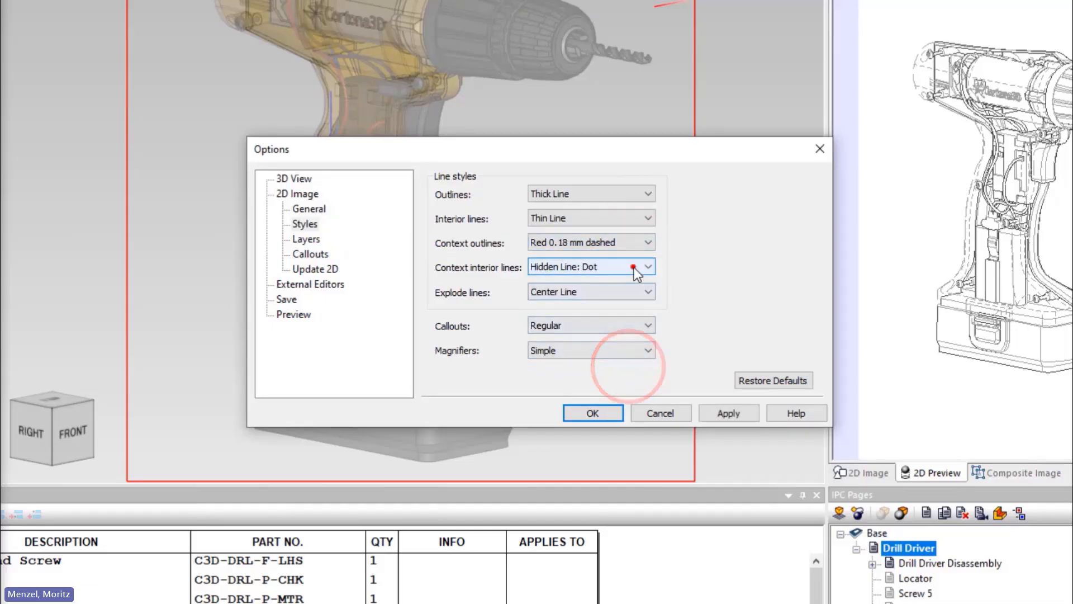
left_click(632, 267)
left_click(624, 391)
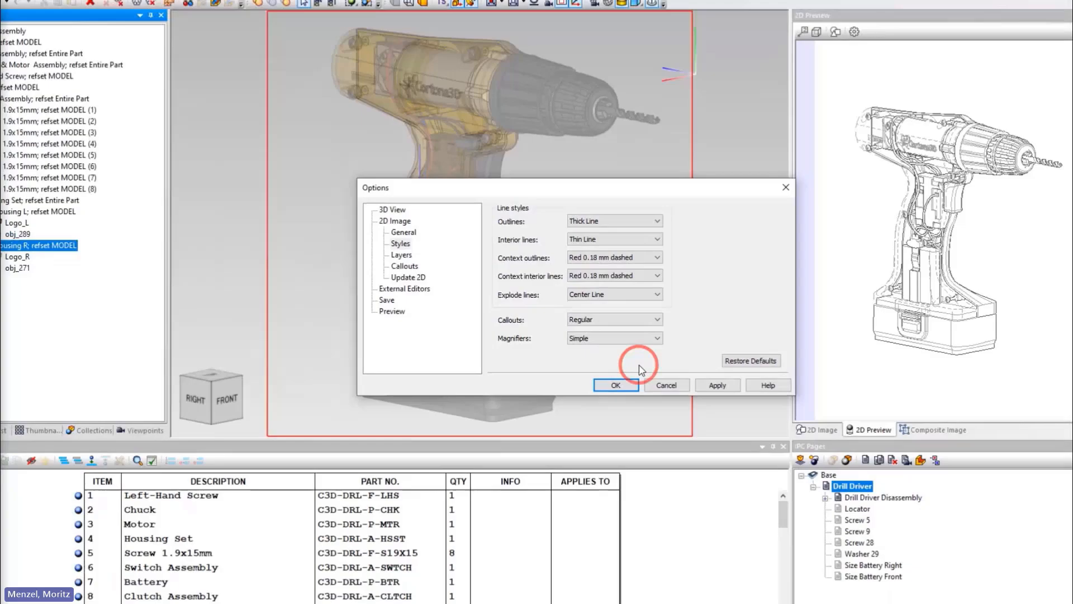
left_click(617, 385)
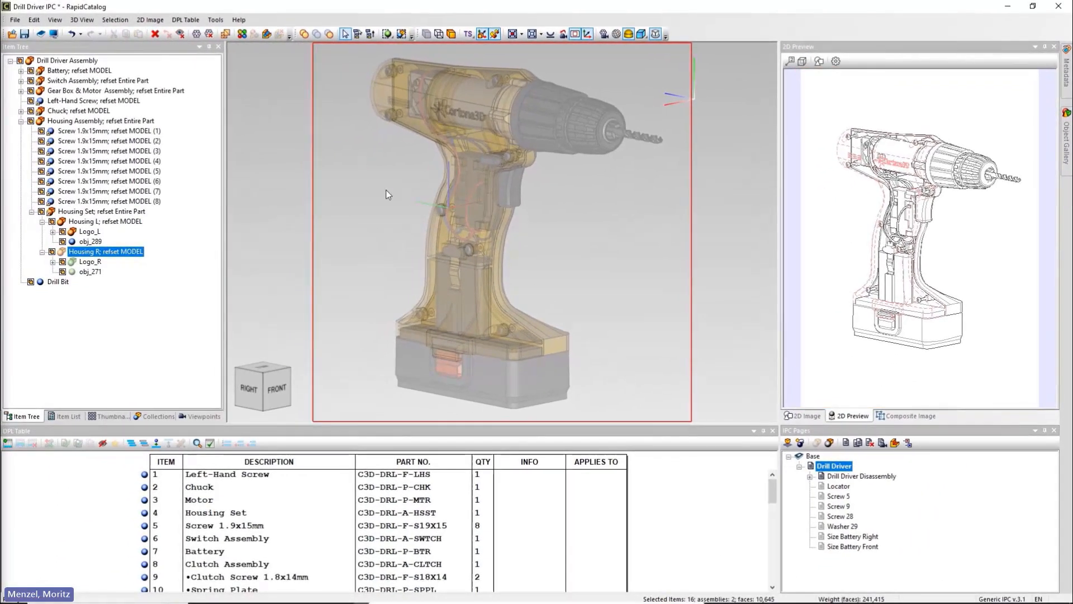
Step: Uncheck Override context transparency in the 3D View context geometry options
left_click(214, 20)
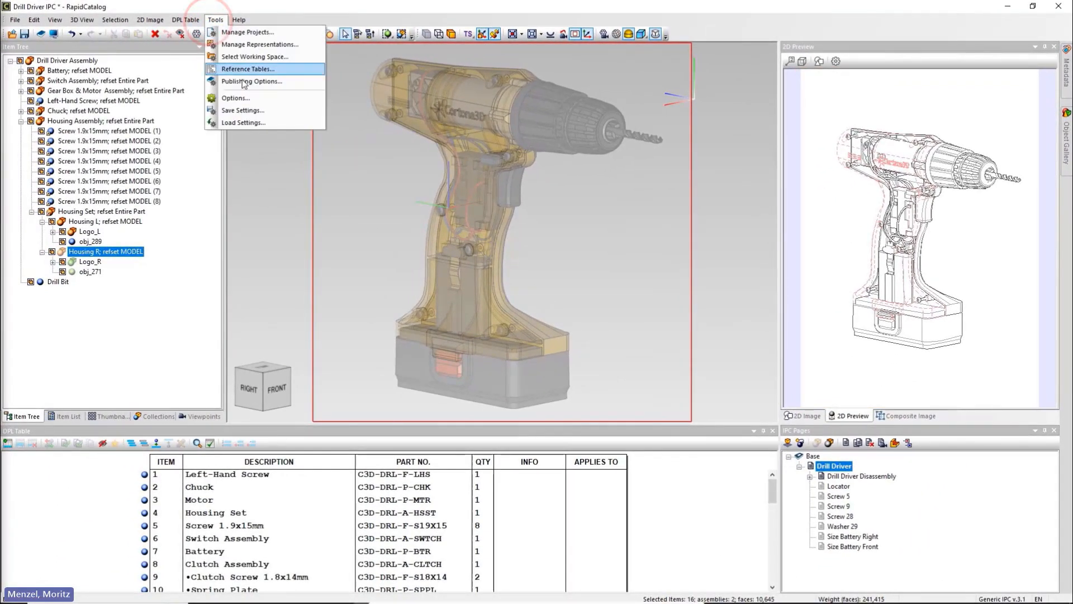
left_click(236, 97)
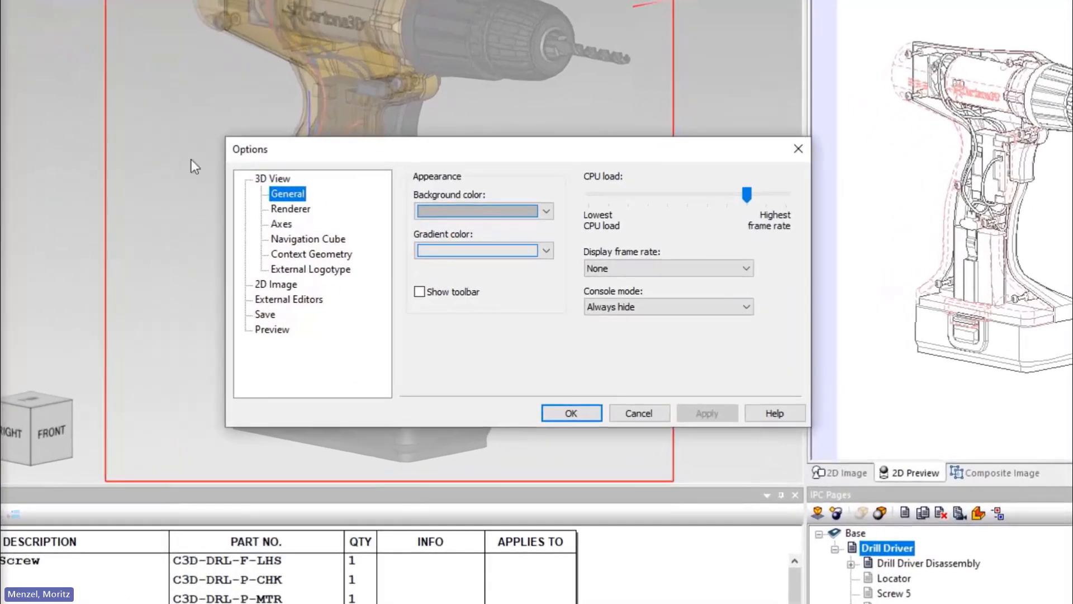
left_click(330, 256)
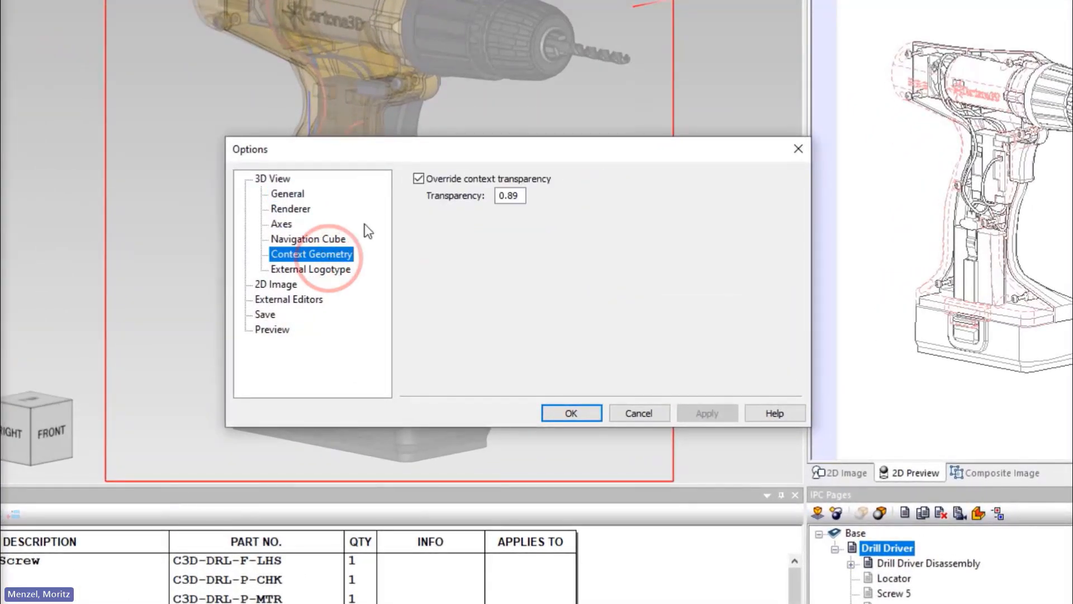
left_click(418, 179)
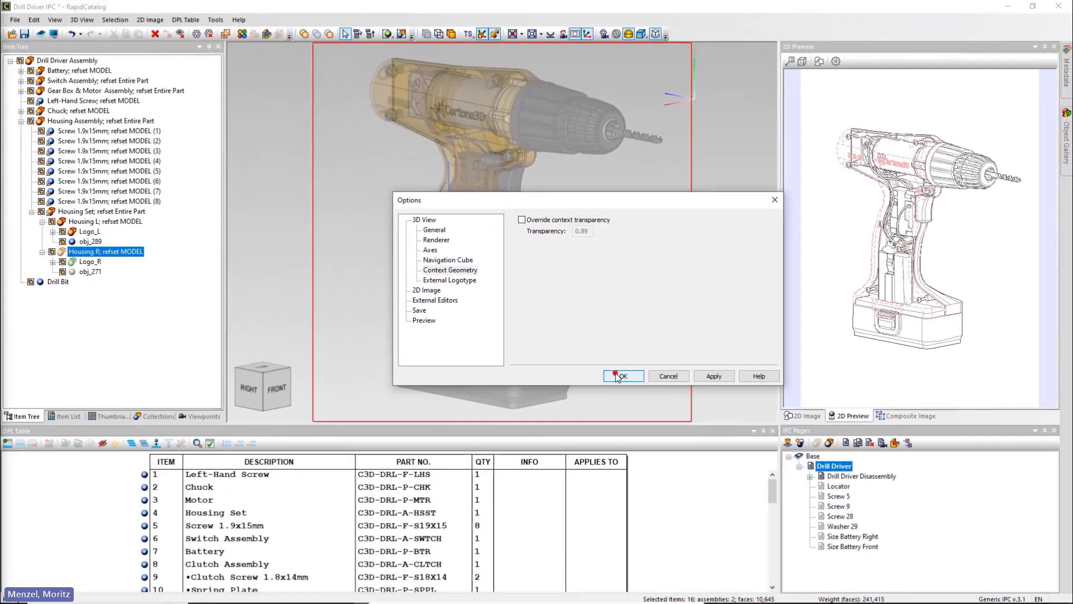
left_click(617, 376)
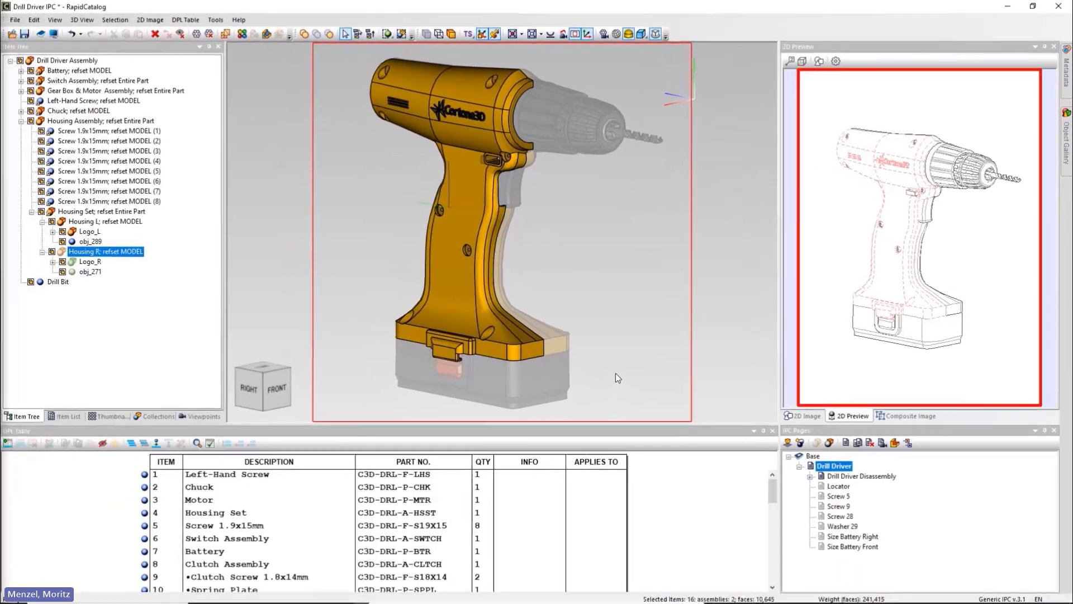
Step: Set housing bodies obj_271 and obj_289 to 0.831 material transparency and view from the left front
left_click(93, 273)
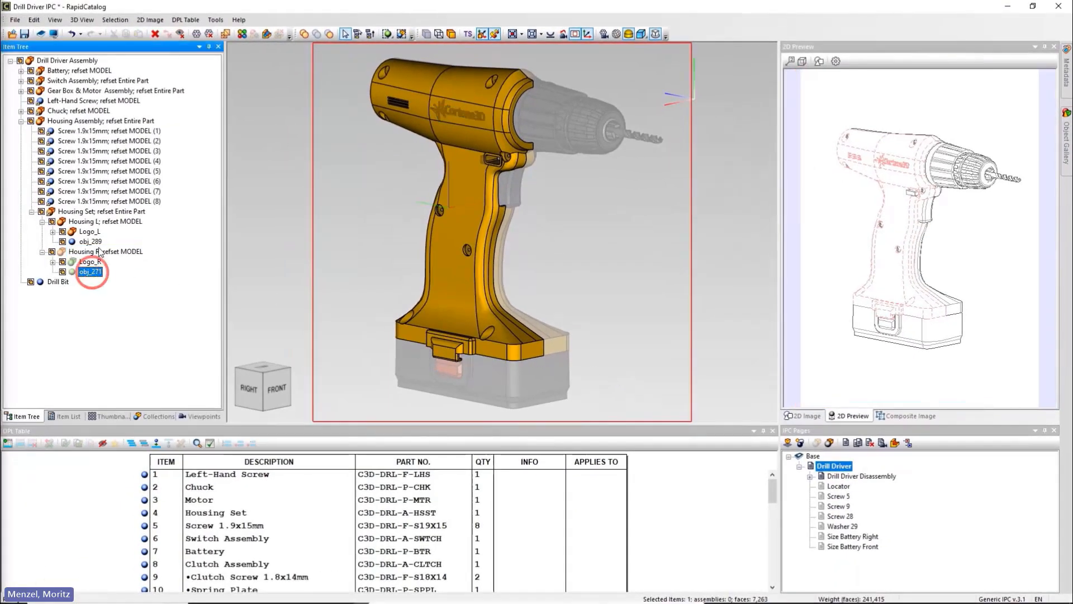
left_click(95, 242, "ctrl")
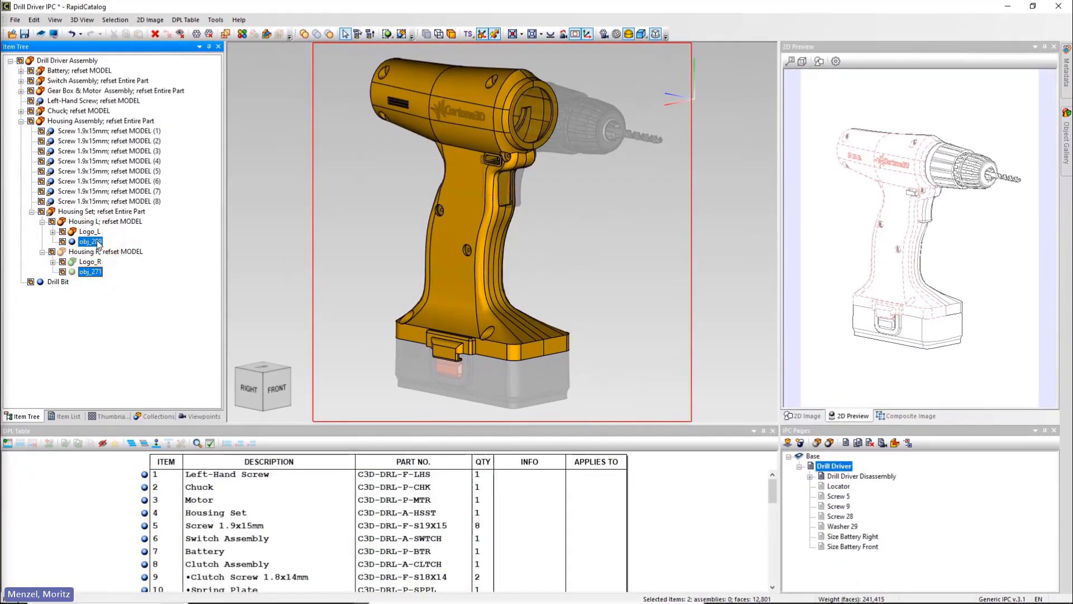
left_click(242, 34)
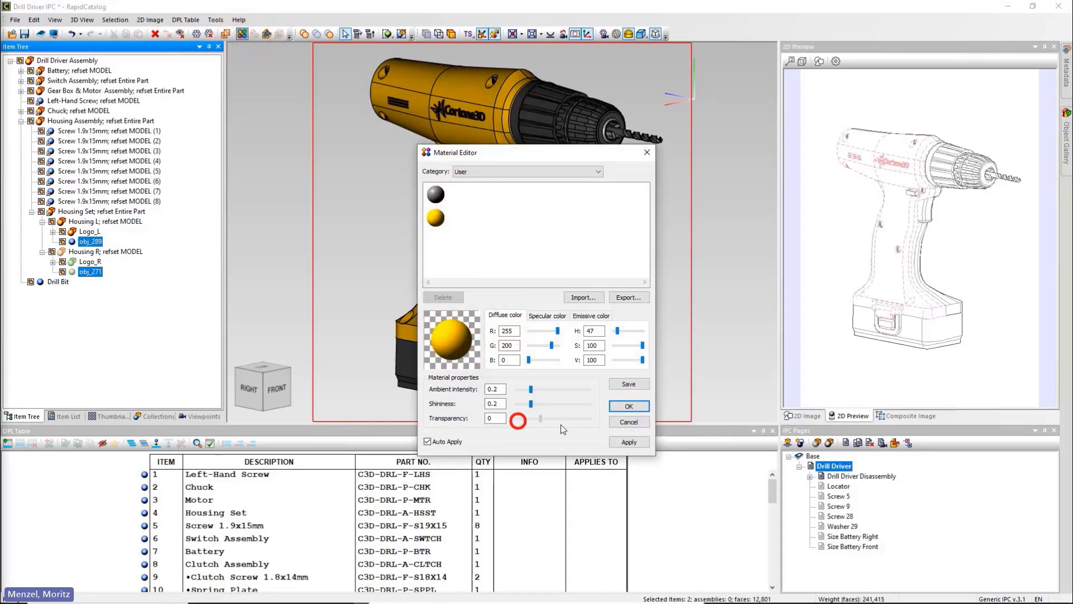
left_click_drag(562, 428, 580, 428)
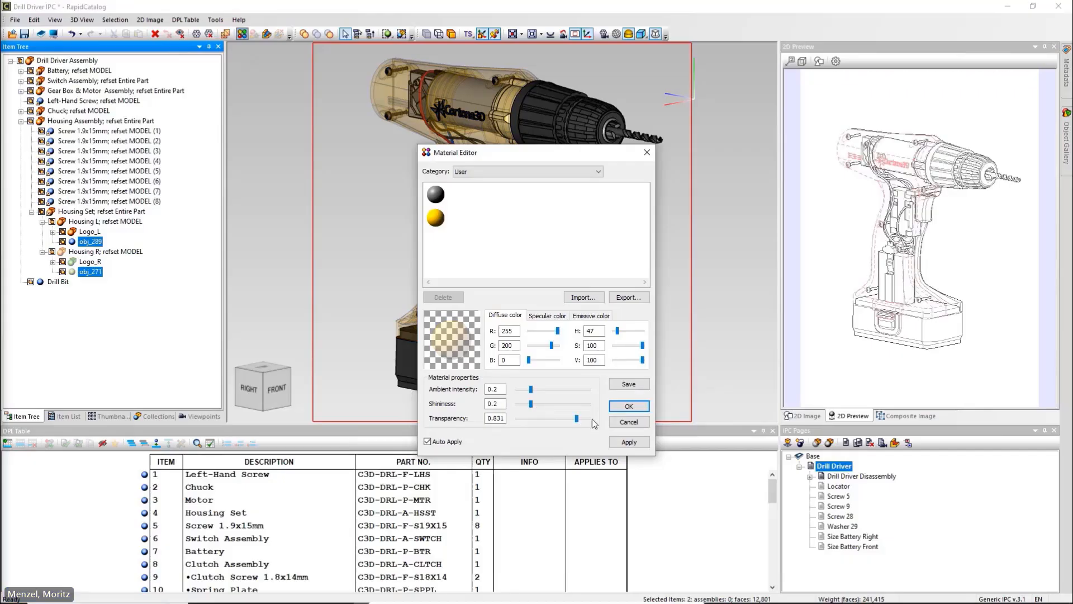
left_click(624, 407)
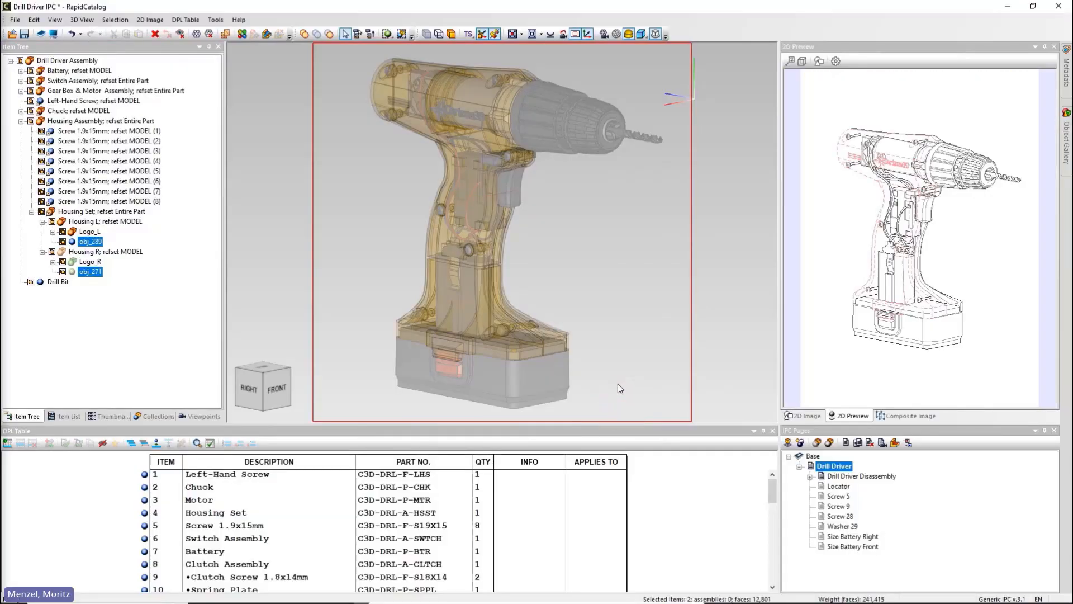
middle_click_drag(619, 383, 467, 380)
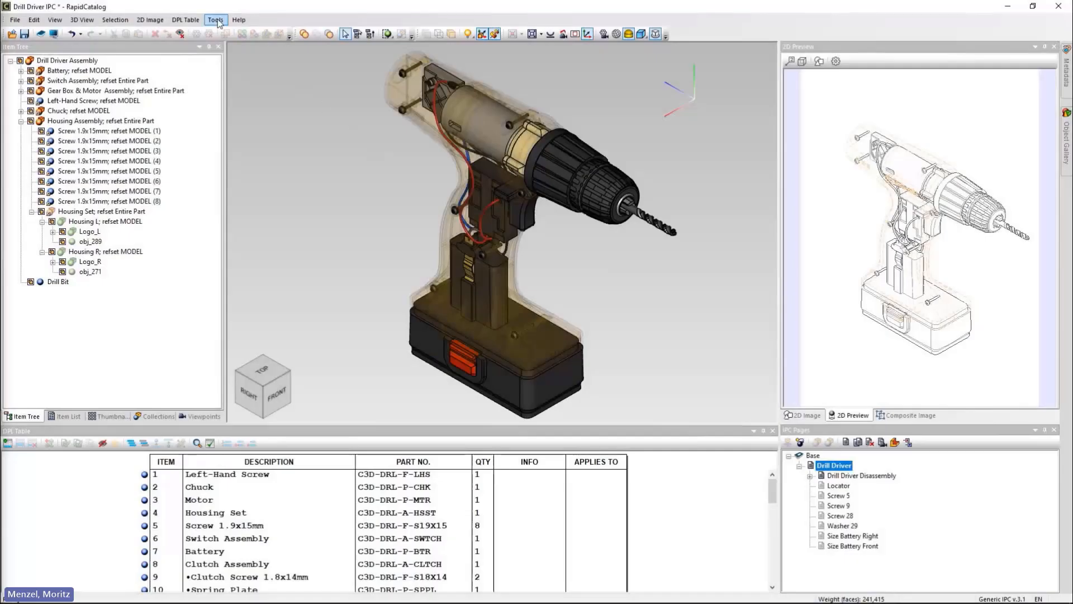
Step: Leave Context geometry rendering at Default in Publishing Options, then preview the Drill Driver Parts Catalog
left_click(217, 20)
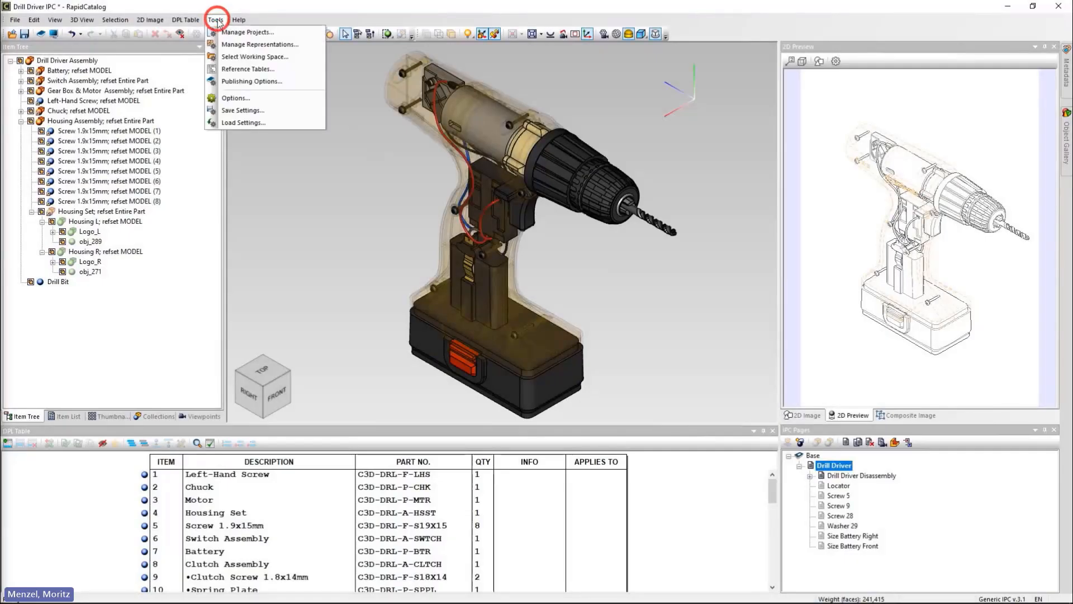
left_click(279, 83)
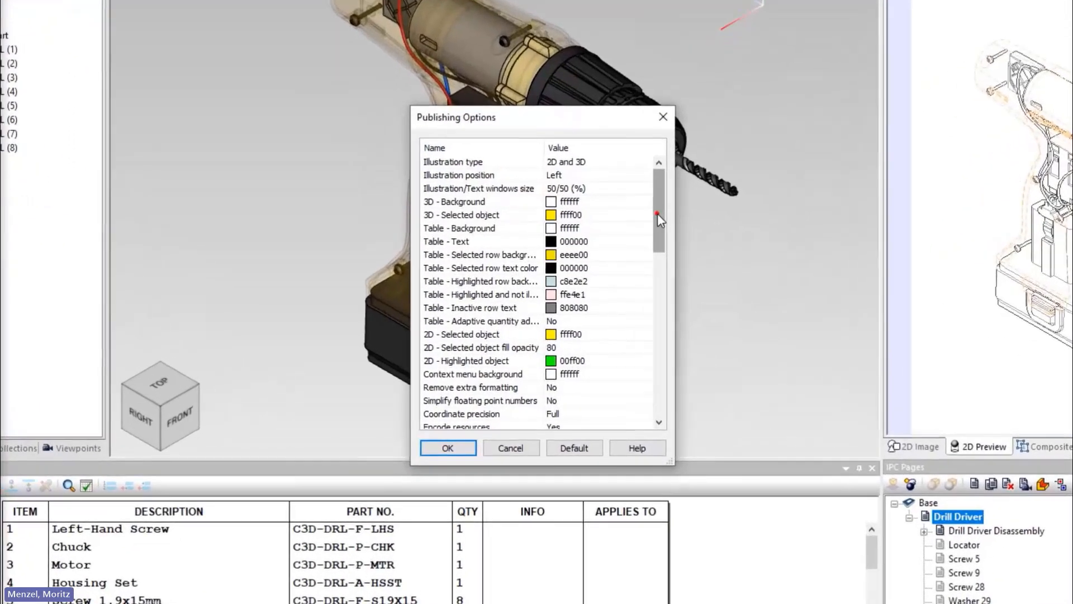
left_click_drag(619, 248, 663, 367)
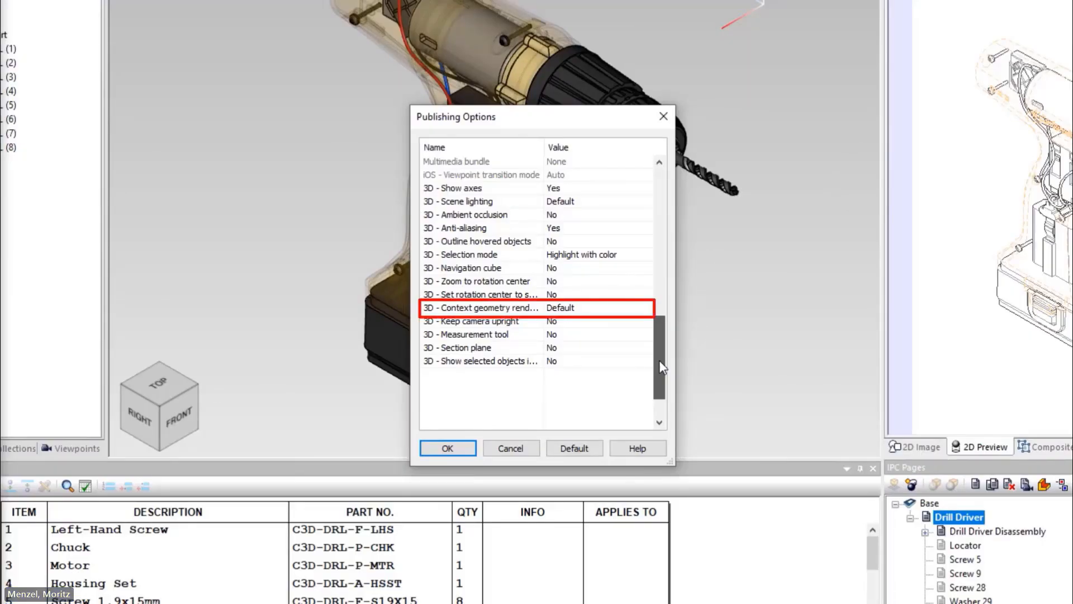
left_click(641, 308)
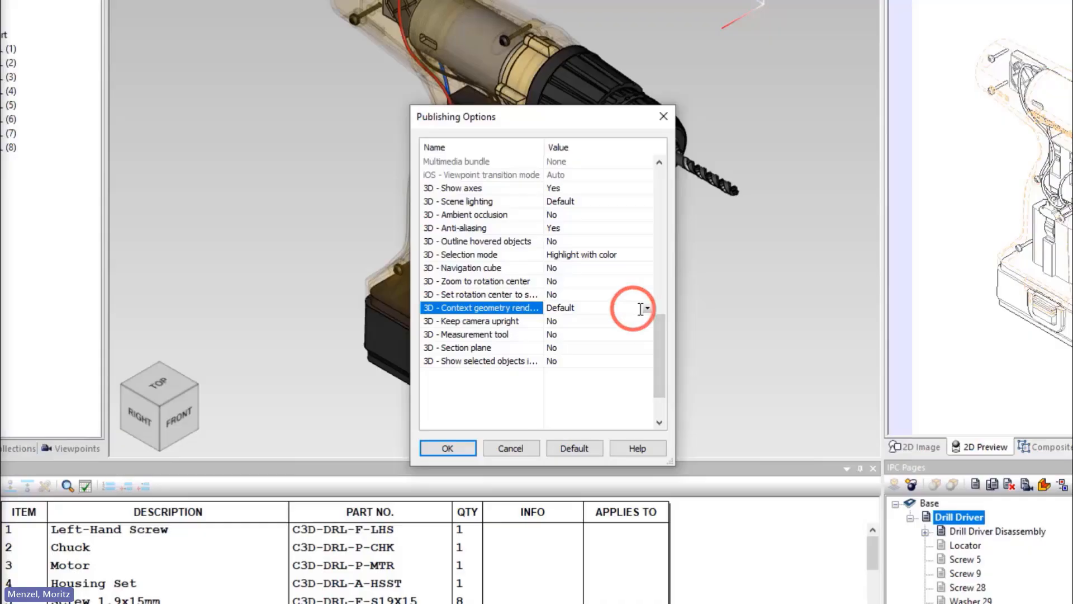
left_click(647, 308)
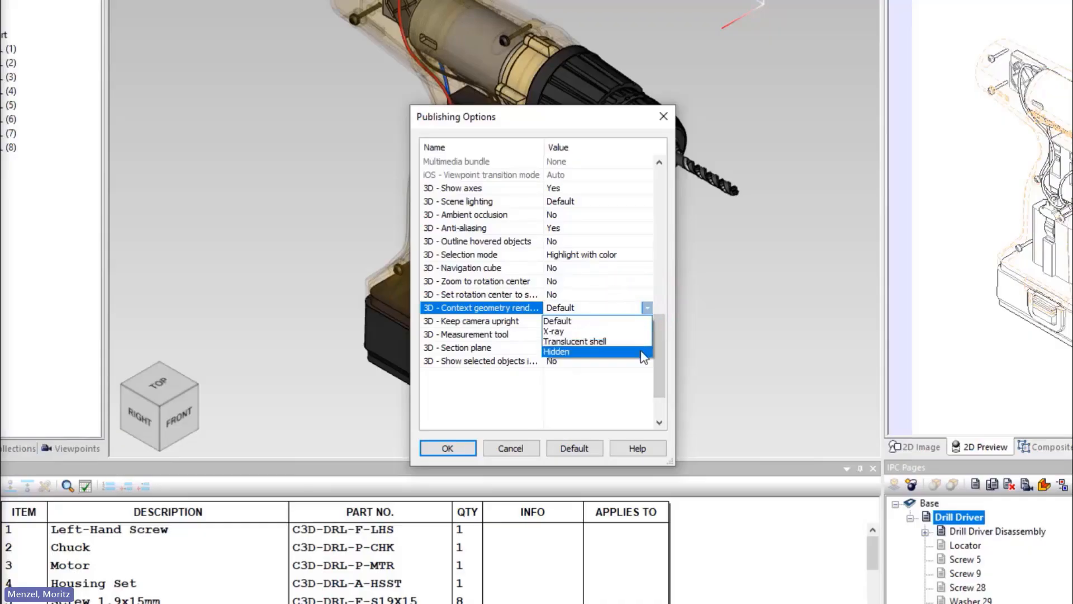
left_click(635, 394)
left_click(511, 448)
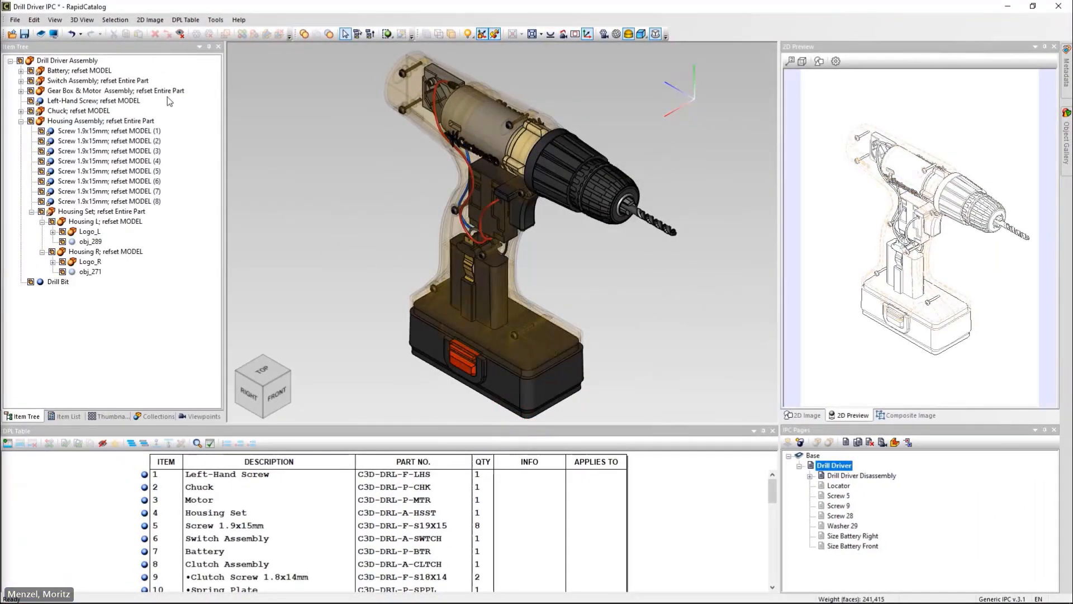
left_click(51, 35)
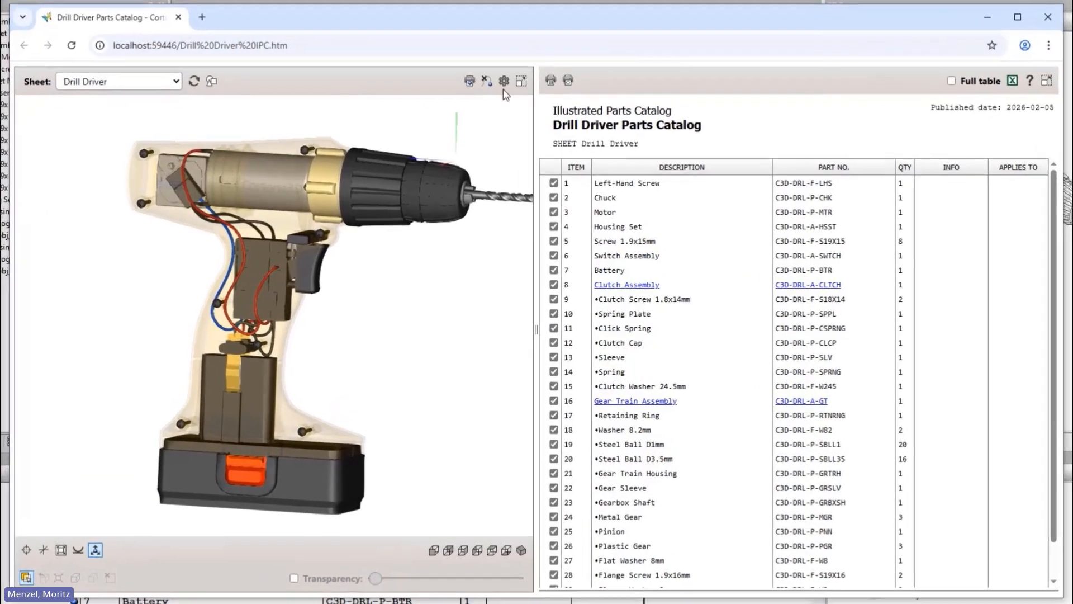
Step: Switch the viewer's context geometry rendering mode to X-ray and rotate the drill
left_click(509, 111)
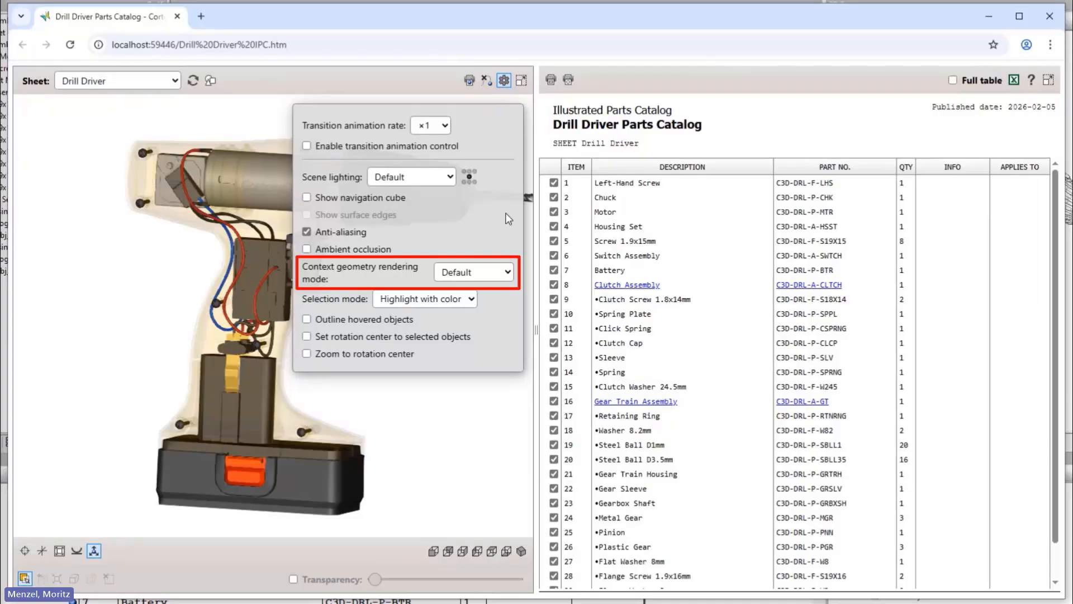
left_click(505, 273)
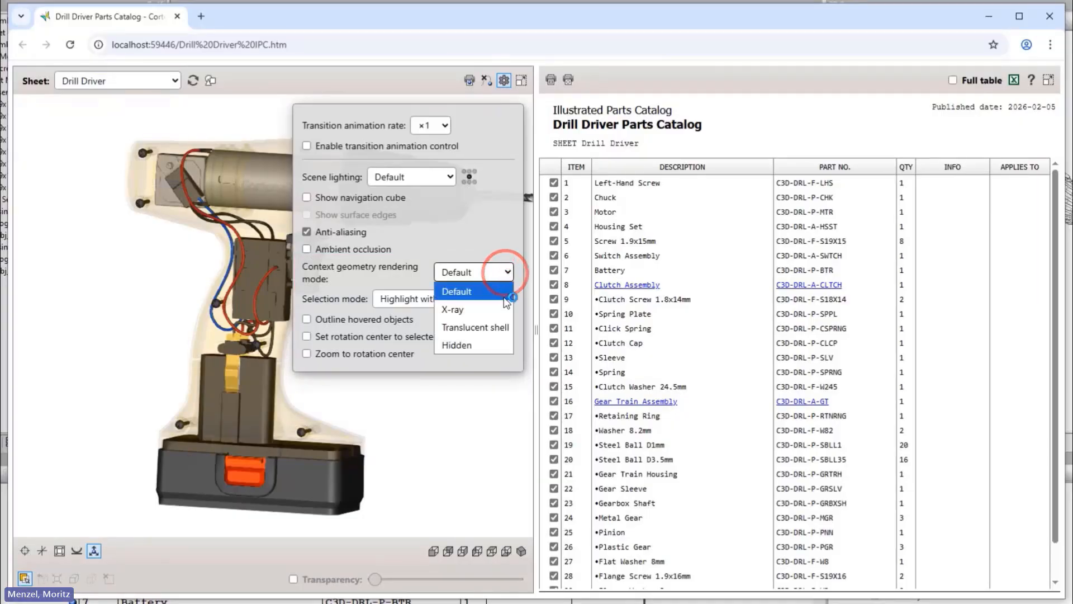
left_click(501, 310)
left_click(482, 410)
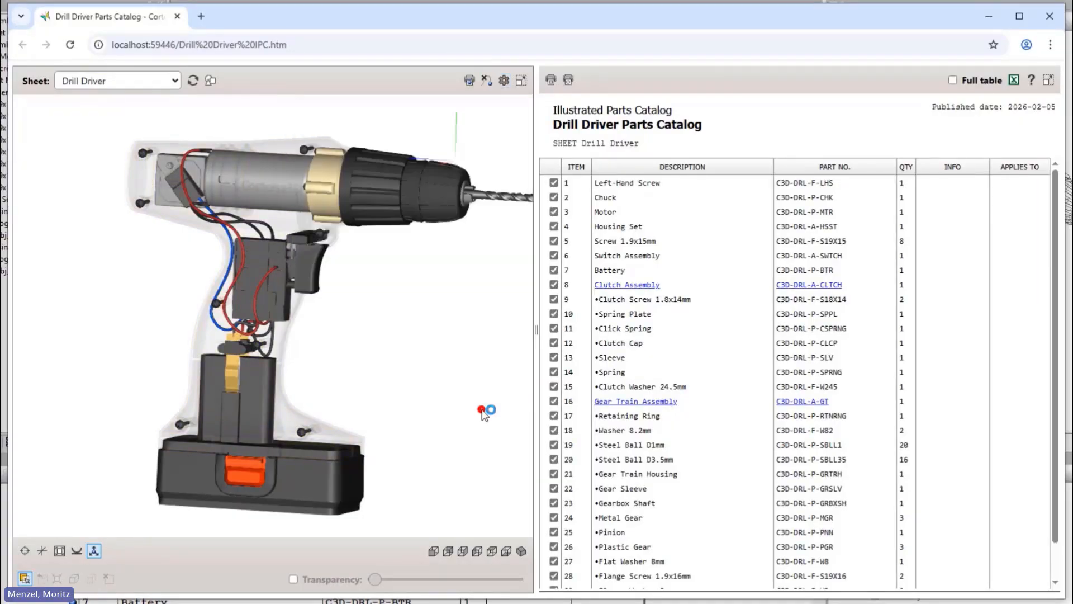
left_click_drag(479, 317, 193, 340)
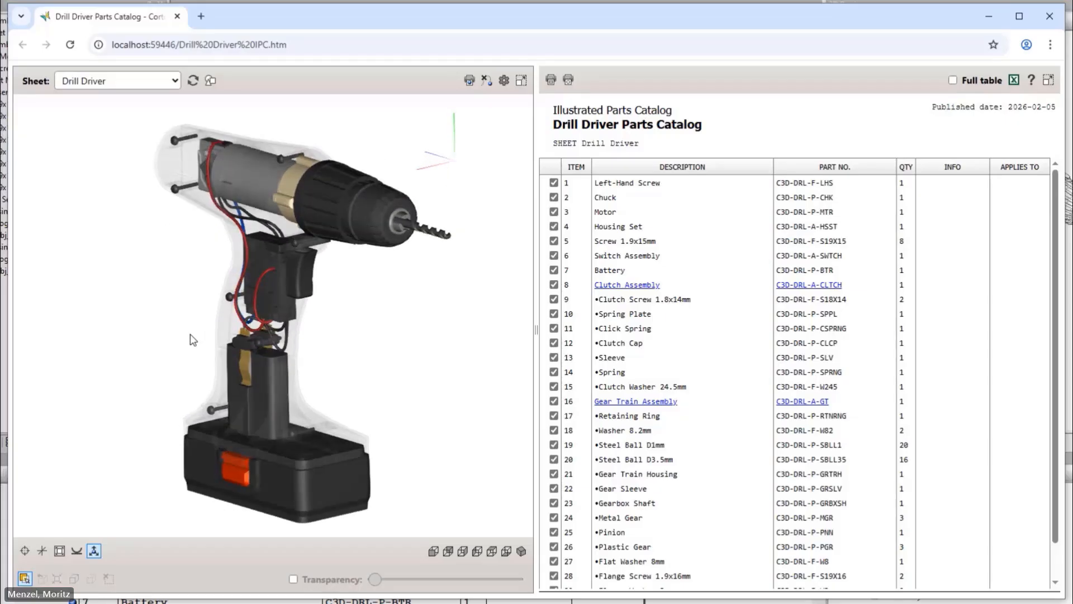
Step: Render the context housing as Translucent shell and turn the drill to a side view
left_click(504, 81)
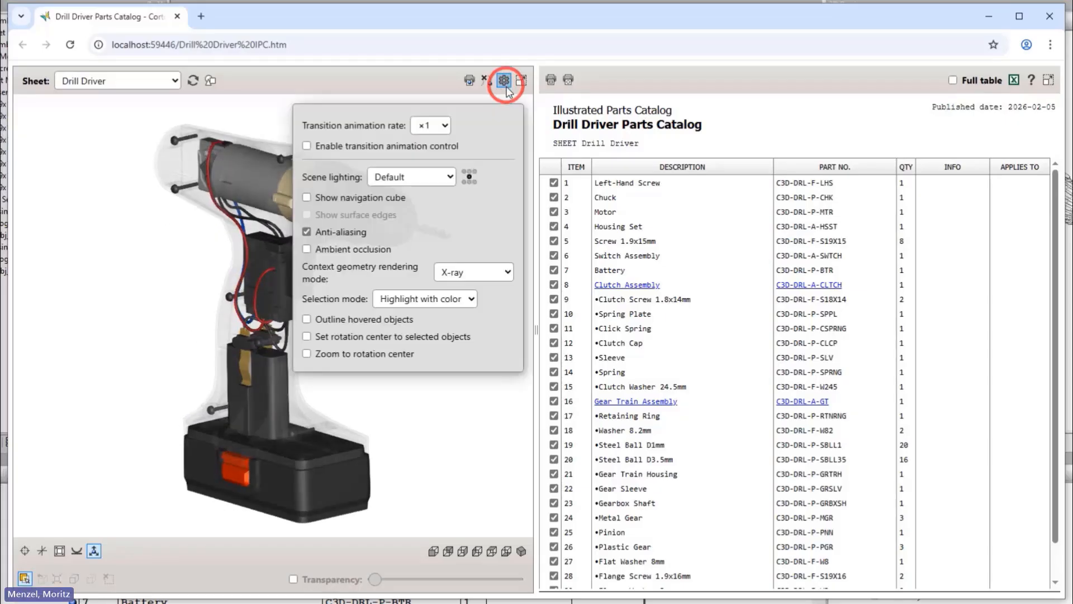
left_click(489, 274)
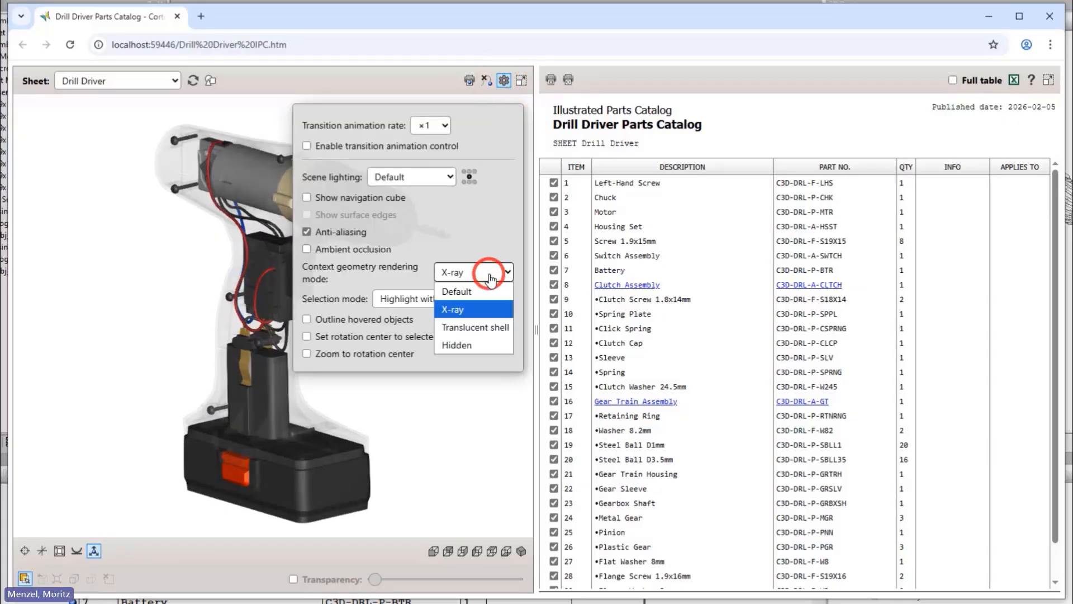
left_click(478, 327)
left_click(470, 411)
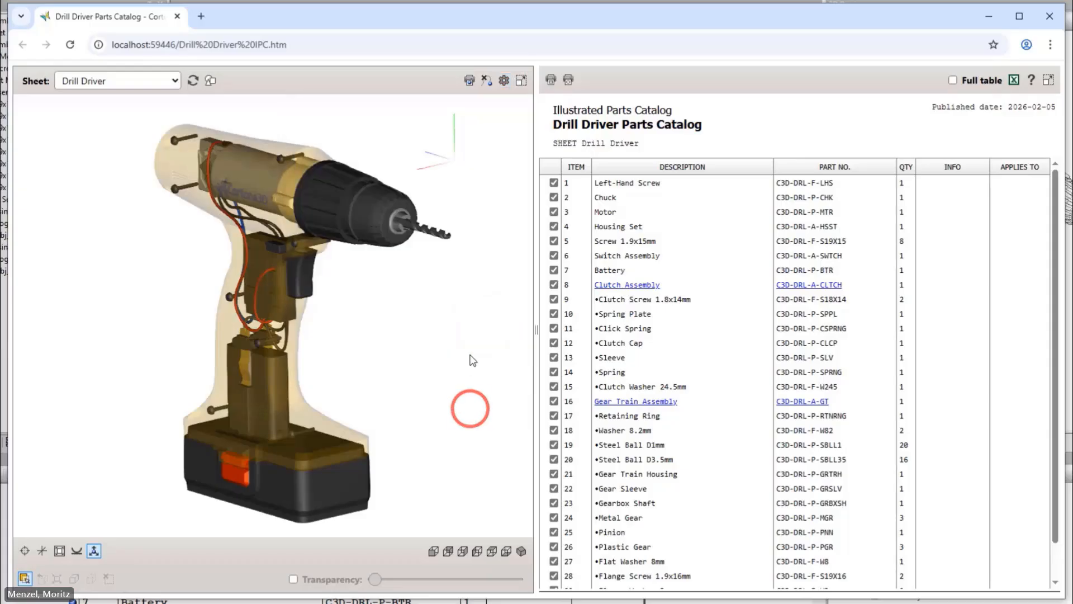
left_click_drag(470, 329, 218, 344)
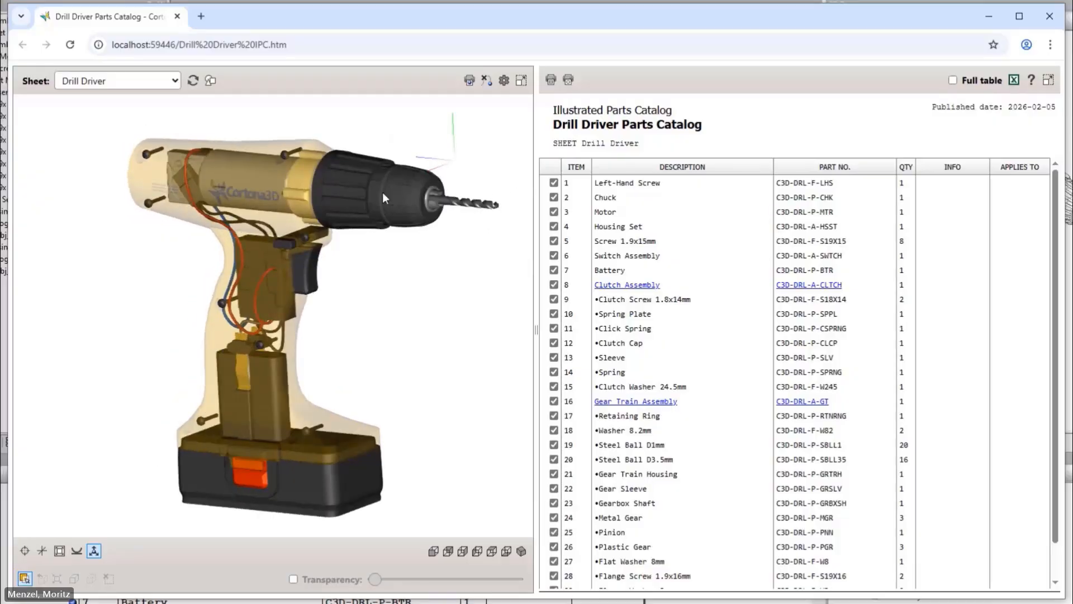
Step: Switch context rendering to Hidden and rotate the drill to view the other side
left_click(504, 84)
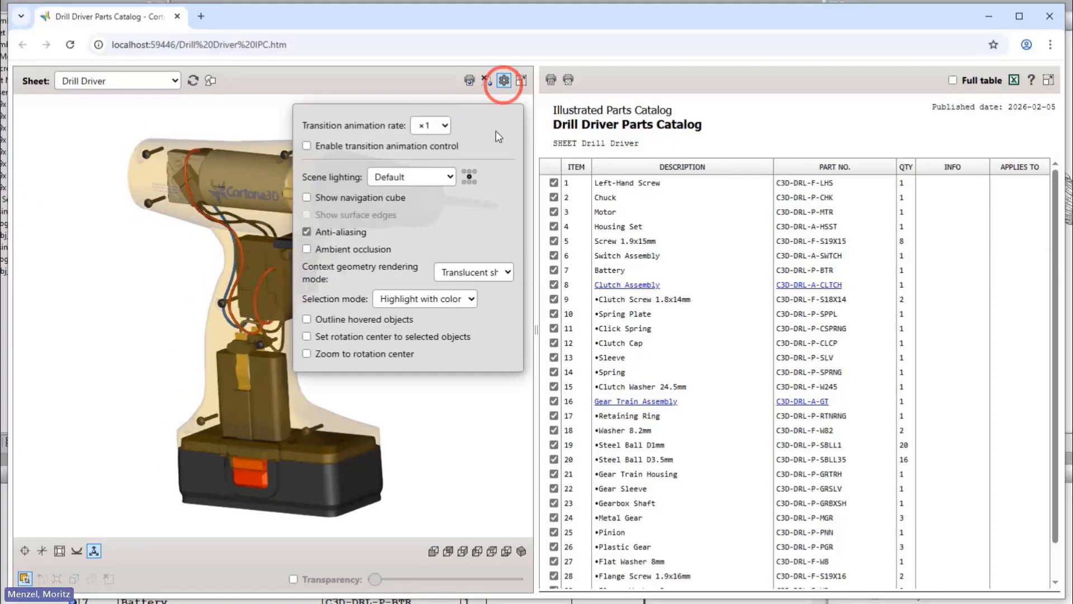
left_click(493, 272)
left_click(480, 344)
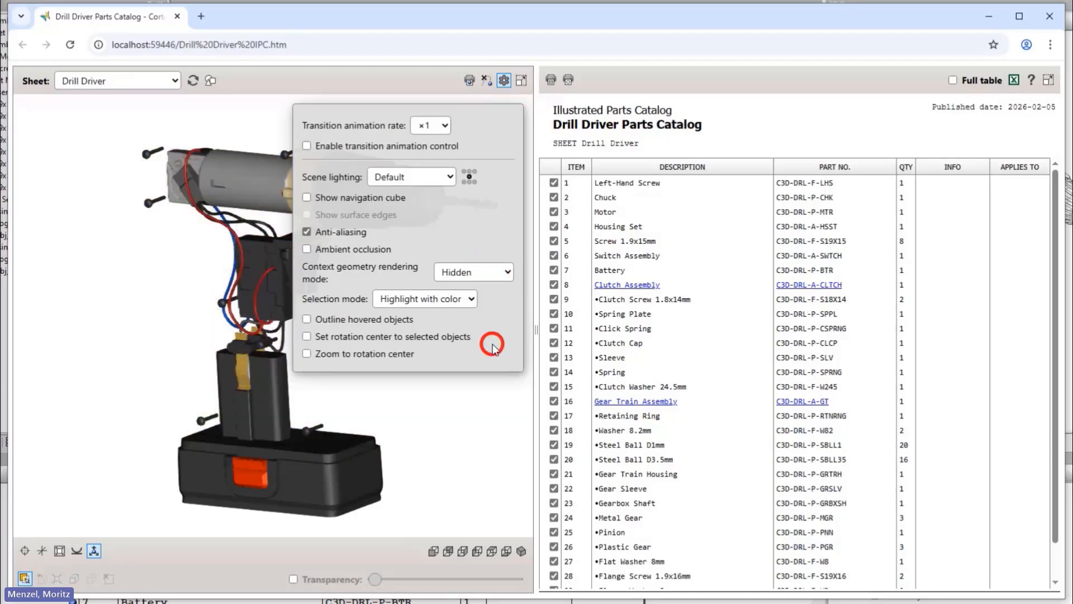
left_click(472, 398)
left_click_drag(472, 310, 204, 313)
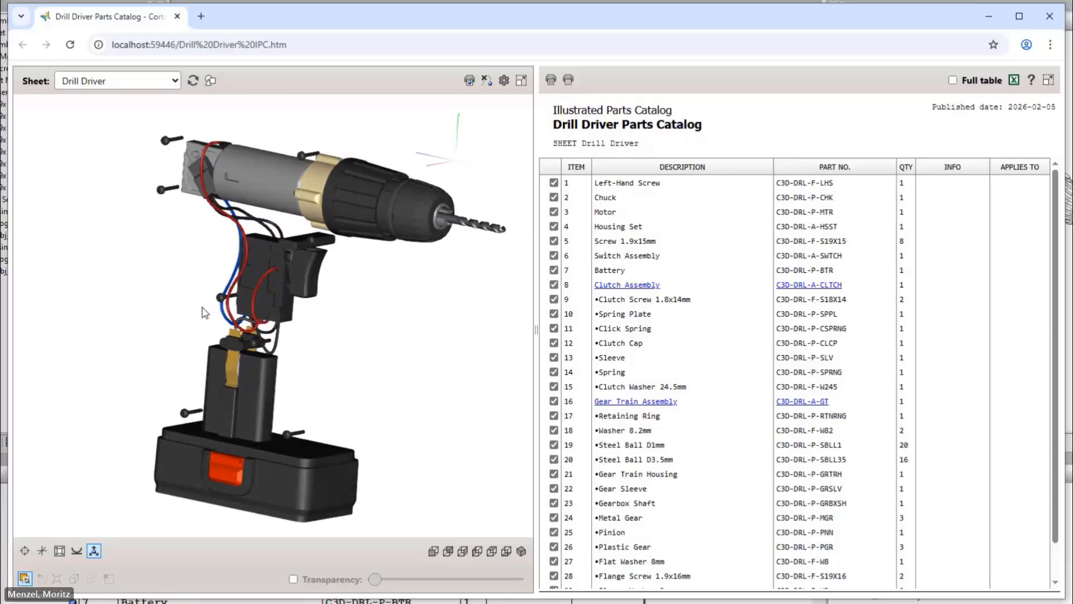
Step: Set the context geometry rendering mode back to Default
left_click(503, 80)
left_click(485, 269)
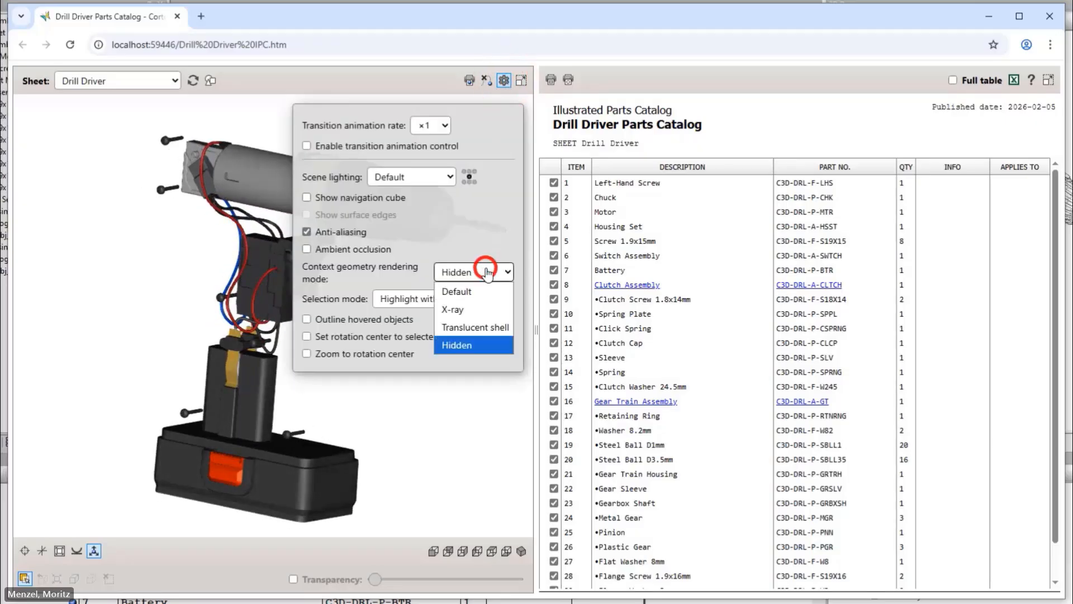
left_click(469, 292)
left_click(461, 412)
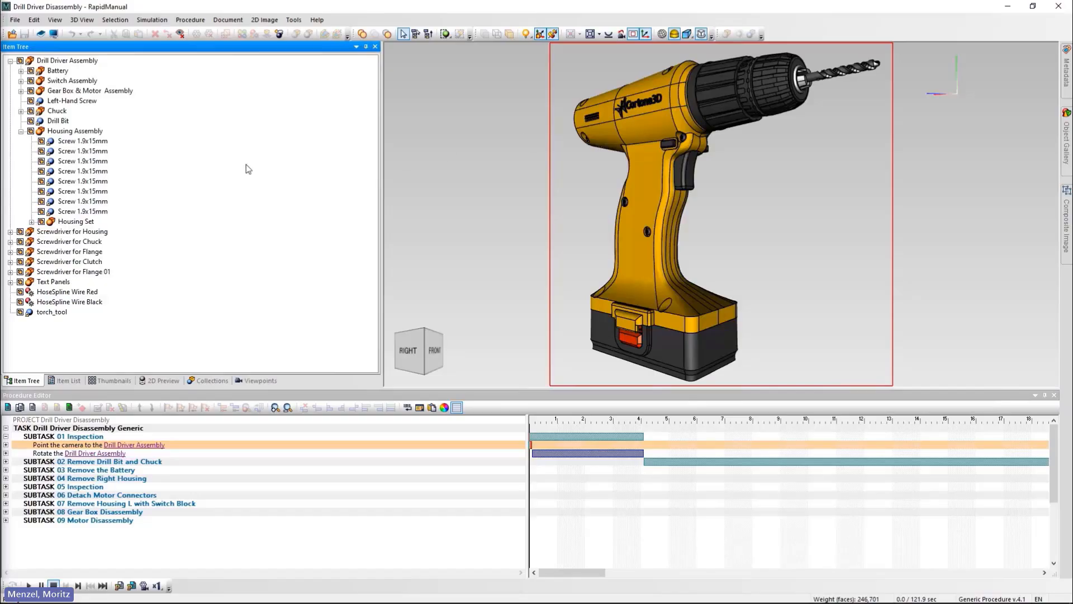
Step: Set the Housing Set as context geometry and deselect it to see the translucent housing
left_click(81, 222)
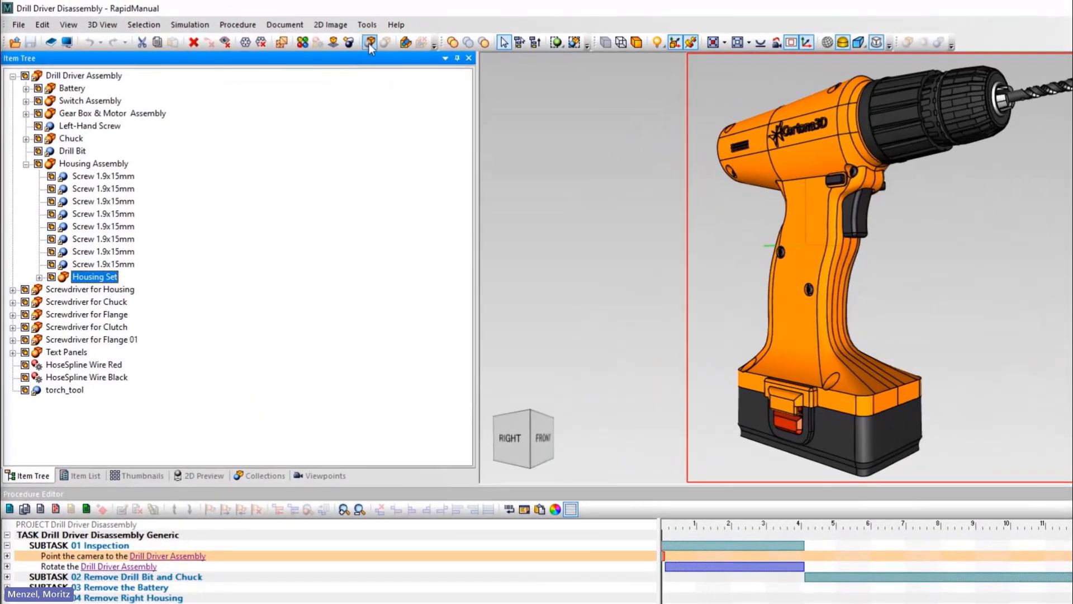
left_click(369, 44)
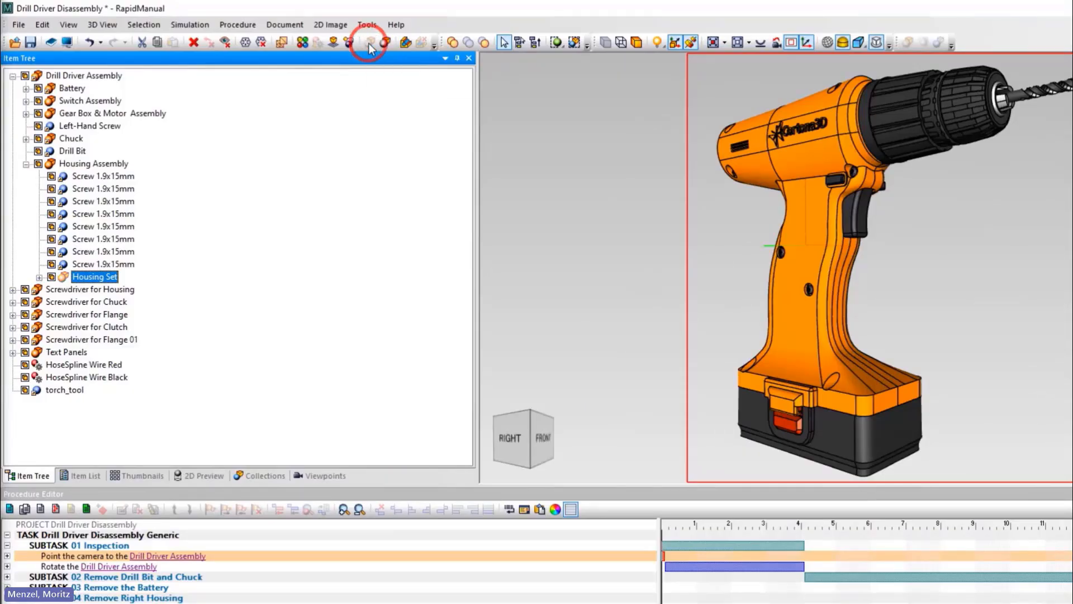
left_click(559, 243)
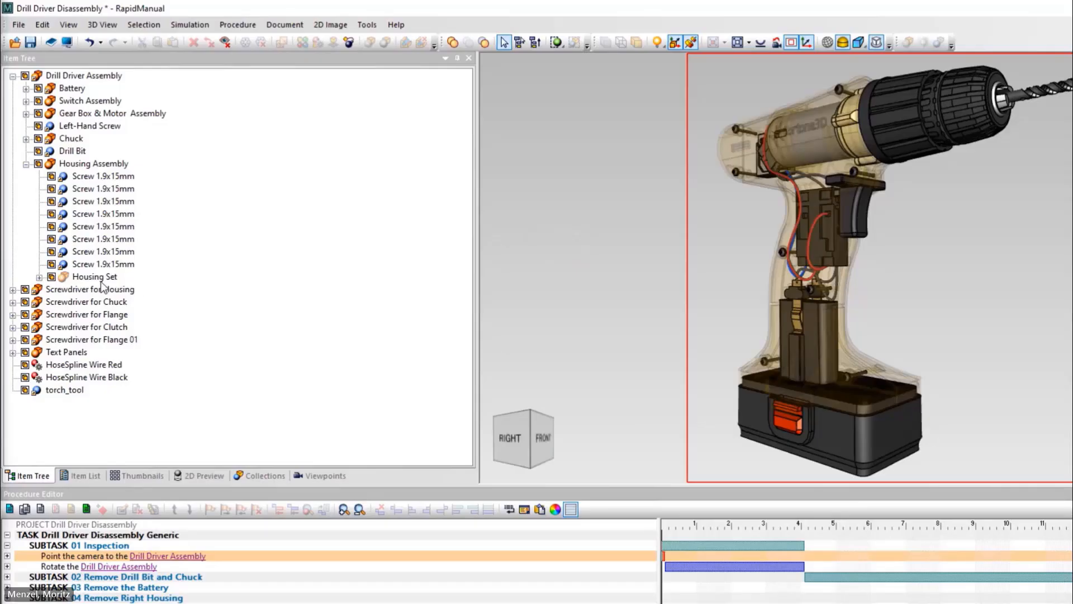
Step: Remove the Housing Set from context, then set it as context again from its right-click menu
left_click(101, 279)
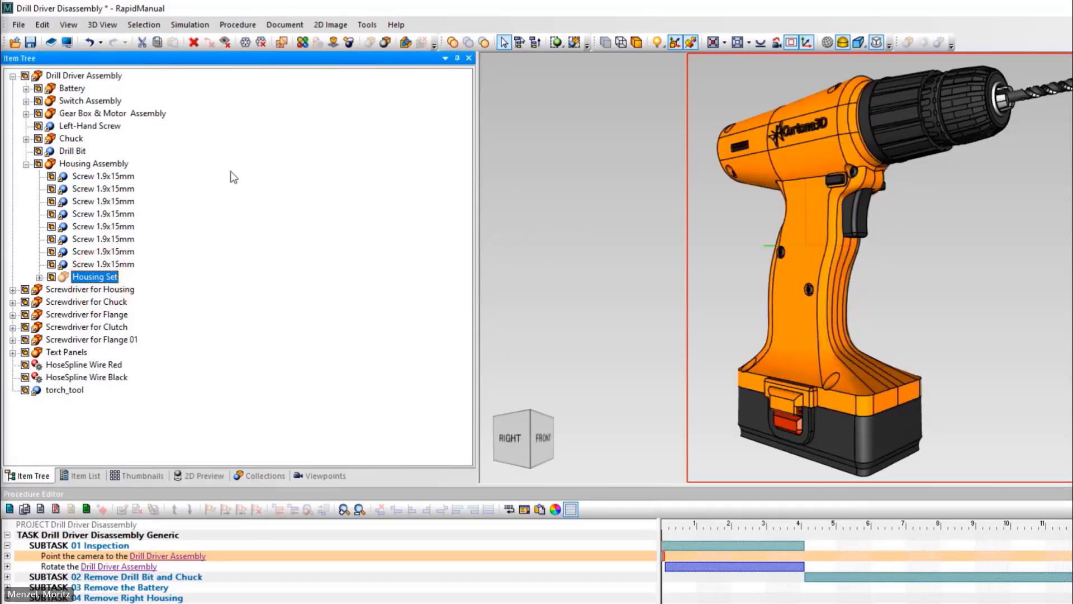
left_click(386, 43)
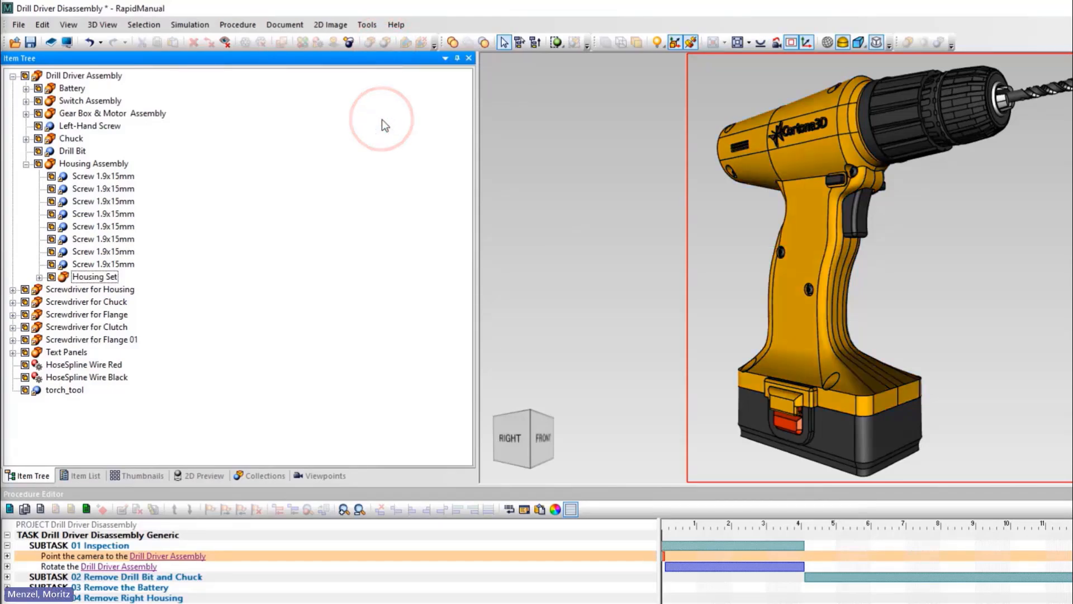
right_click(103, 279)
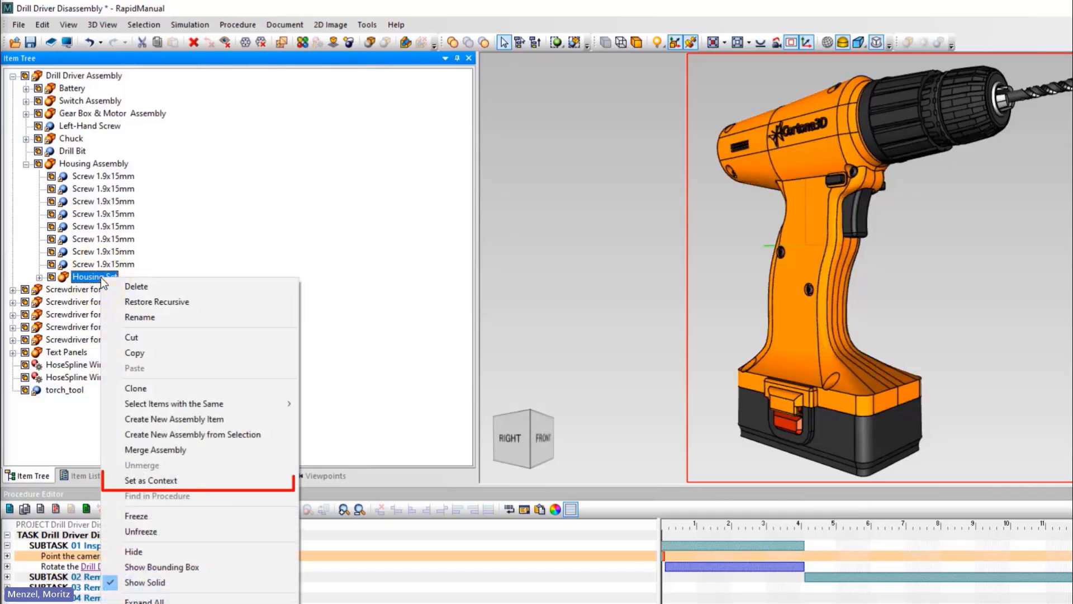
left_click(194, 481)
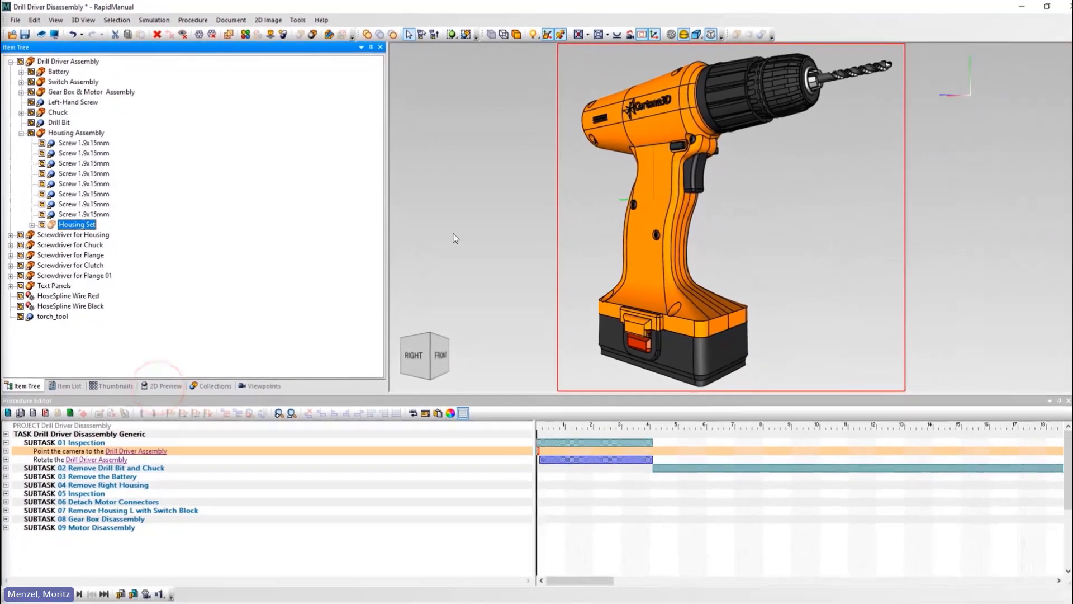
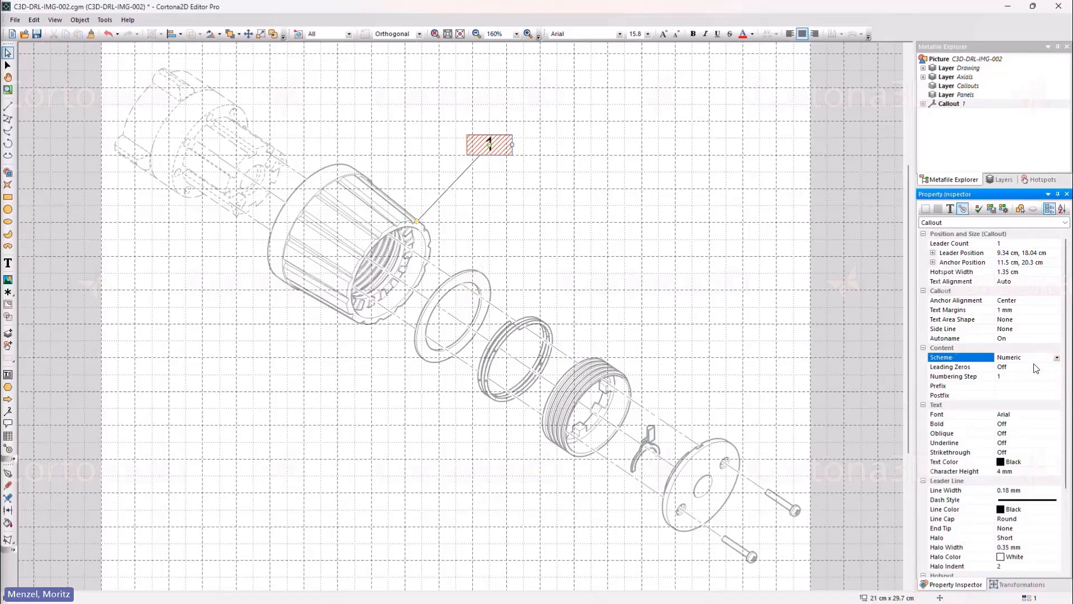
Step: Turn on leading zeros and raise the callout numbering step to 5
left_click(1032, 366)
left_click(1056, 368)
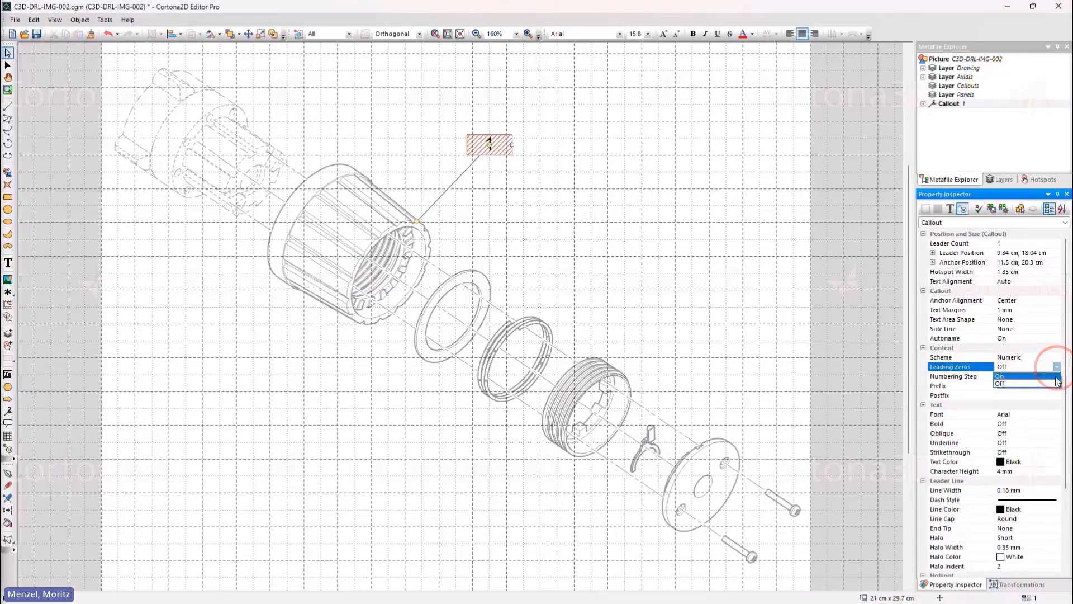
left_click(1044, 376)
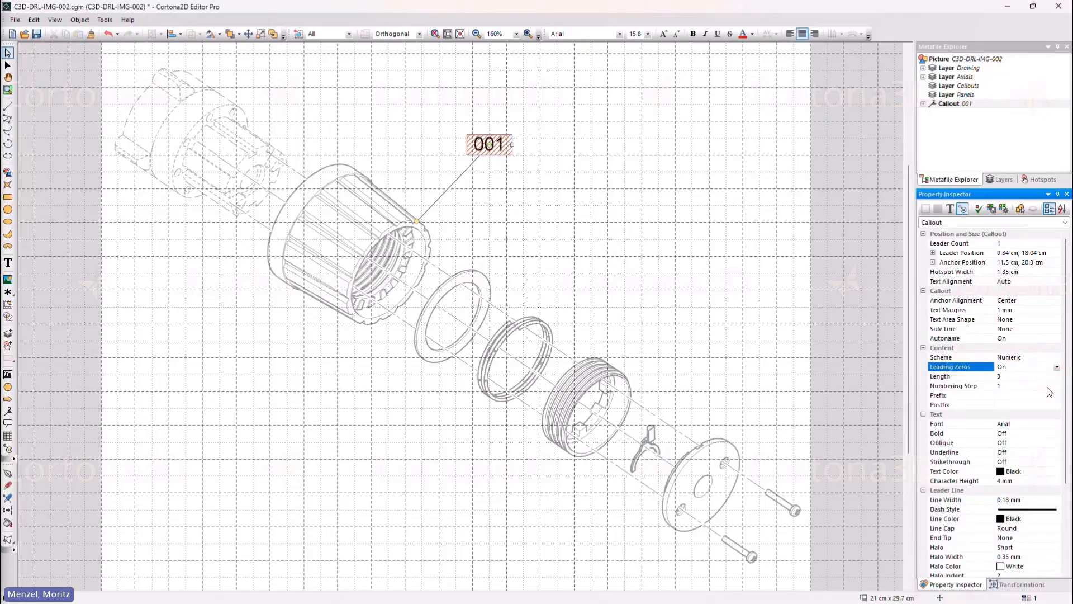
left_click(1048, 386)
left_click(1058, 384)
left_click(1058, 384)
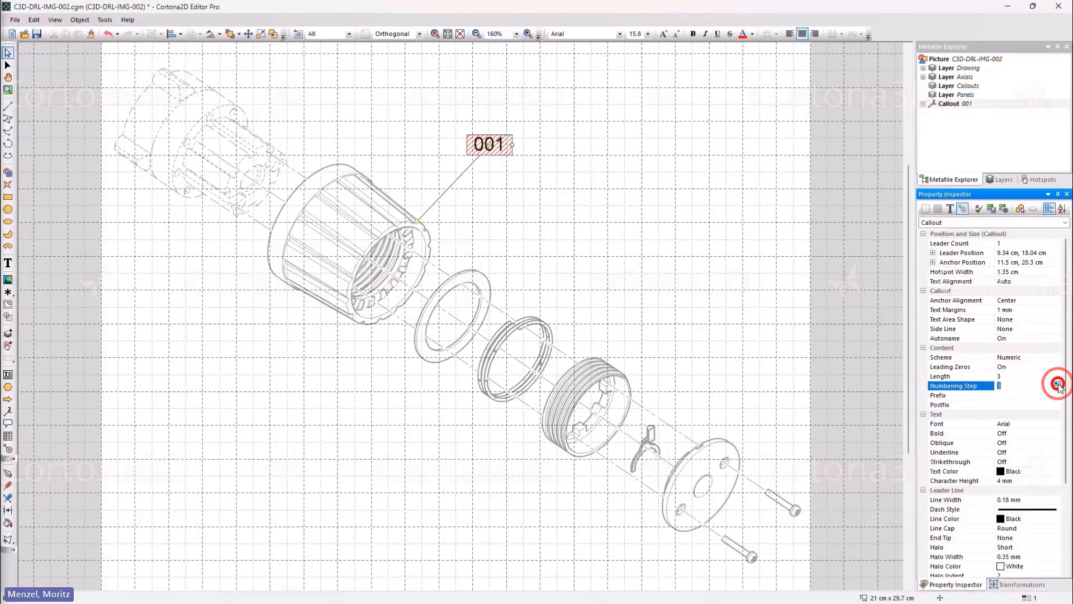
left_click(1058, 384)
left_click(1058, 384)
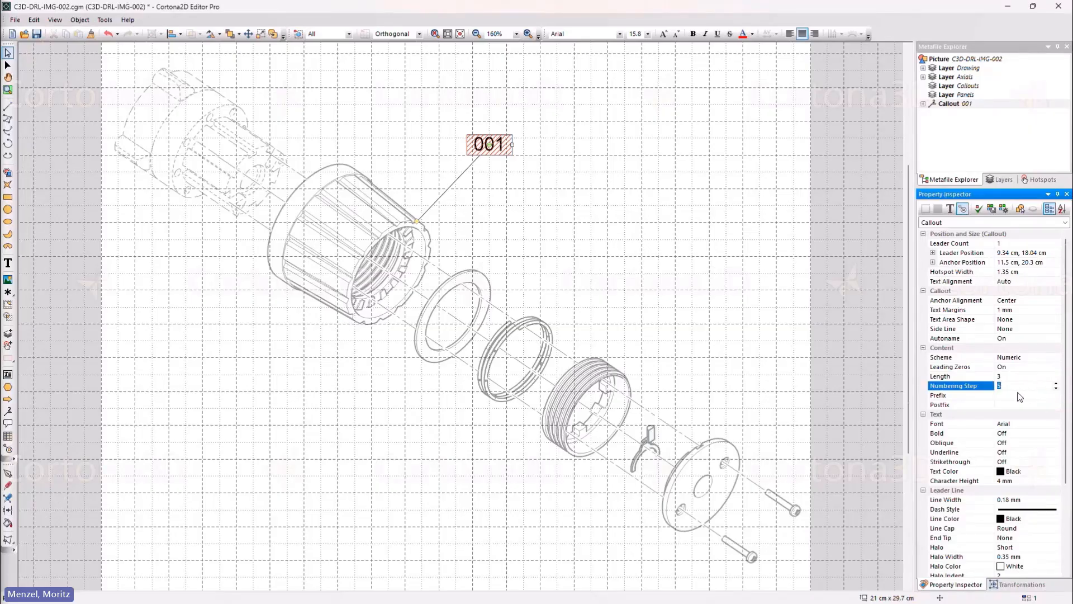
Step: Change the callout text to 005 and save its style as the default
double_click(500, 145)
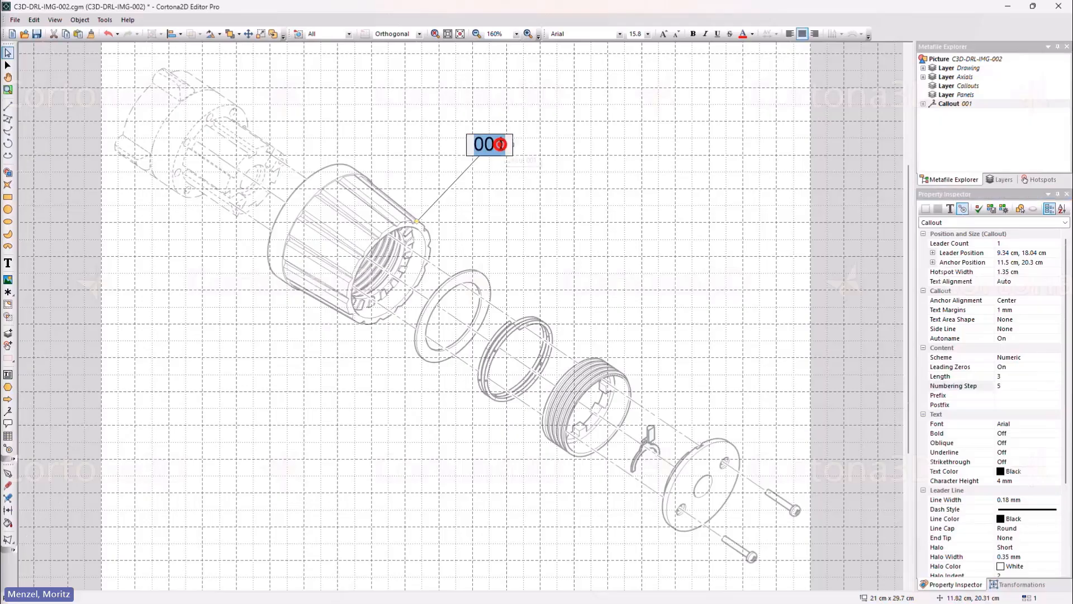
left_click_drag(504, 143, 497, 144)
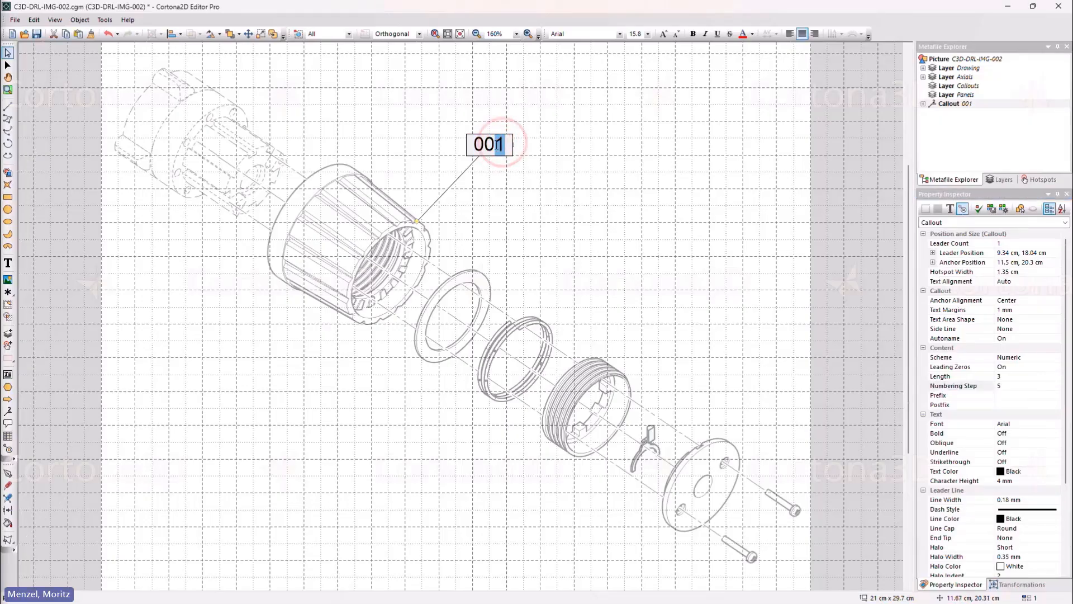
type("5")
left_click(499, 174)
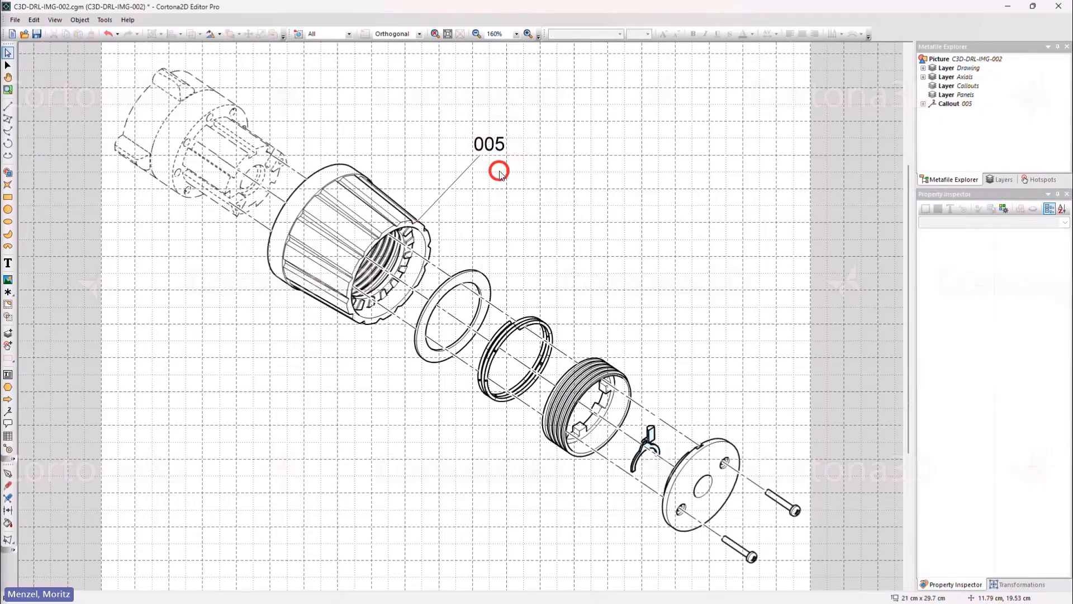
left_click(484, 155)
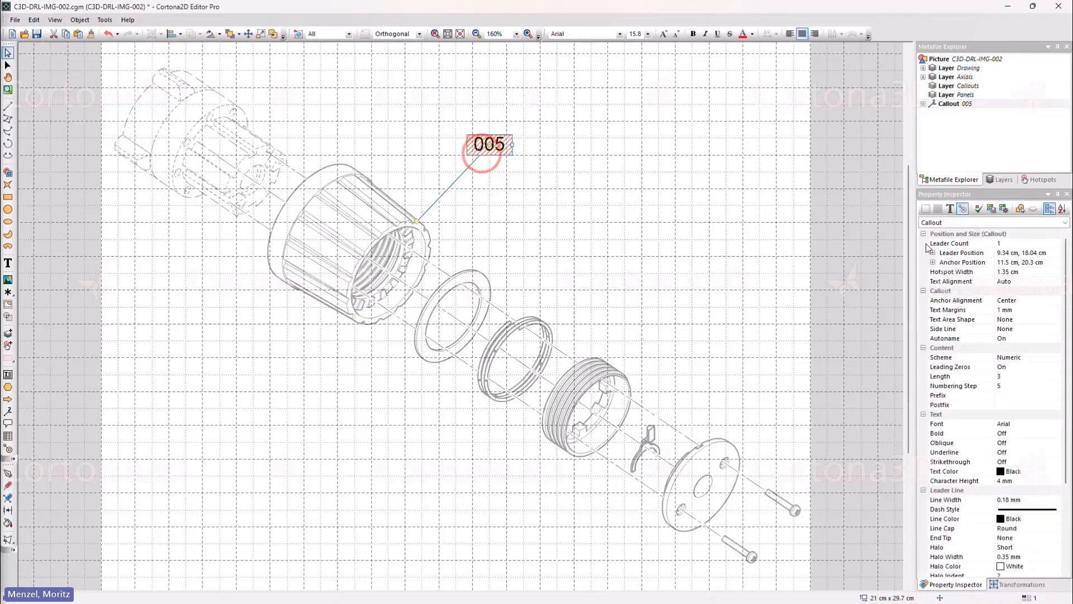
left_click(979, 209)
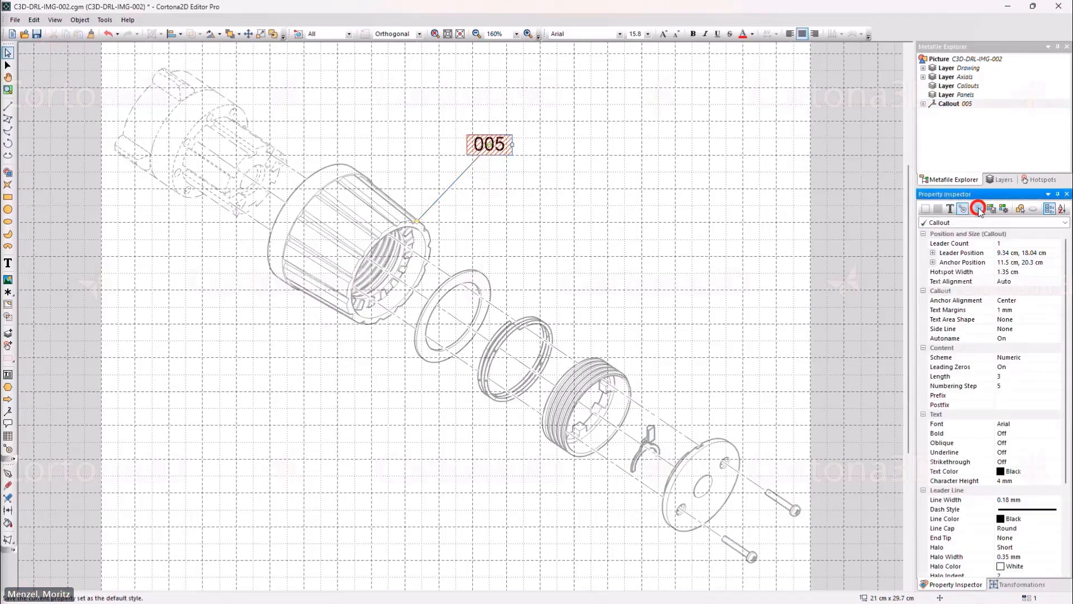
Step: Add callouts 010, 015, 020 and 025 on the flat ring, second ring, threaded ring and clip part
left_click(8, 412)
mouse_move(491, 282)
left_mouse_down()
mouse_move(503, 247)
mouse_move(547, 214)
left_mouse_up()
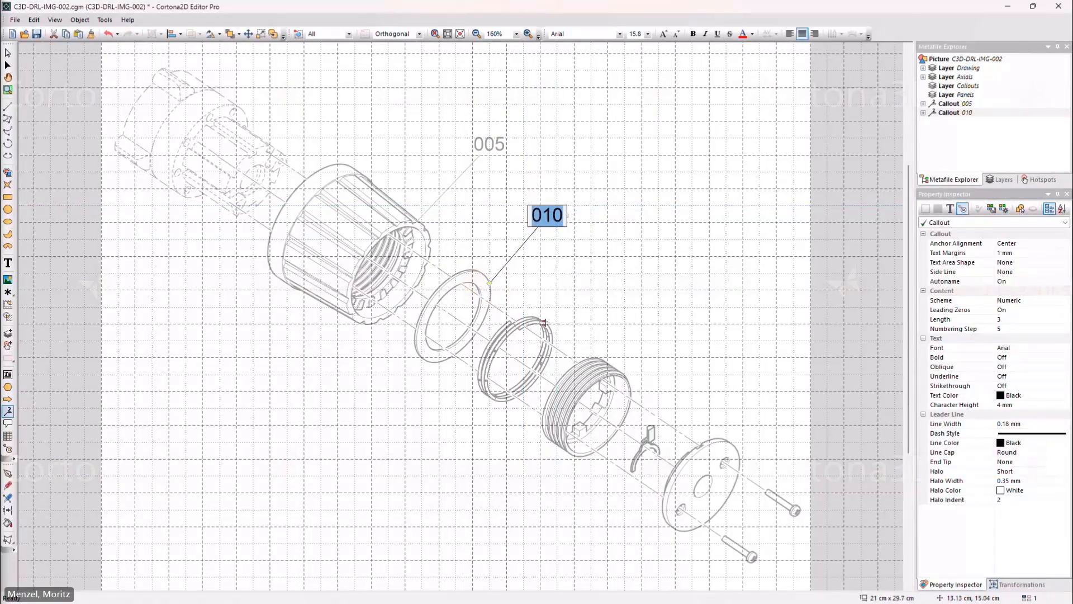
left_click_drag(545, 323, 602, 256)
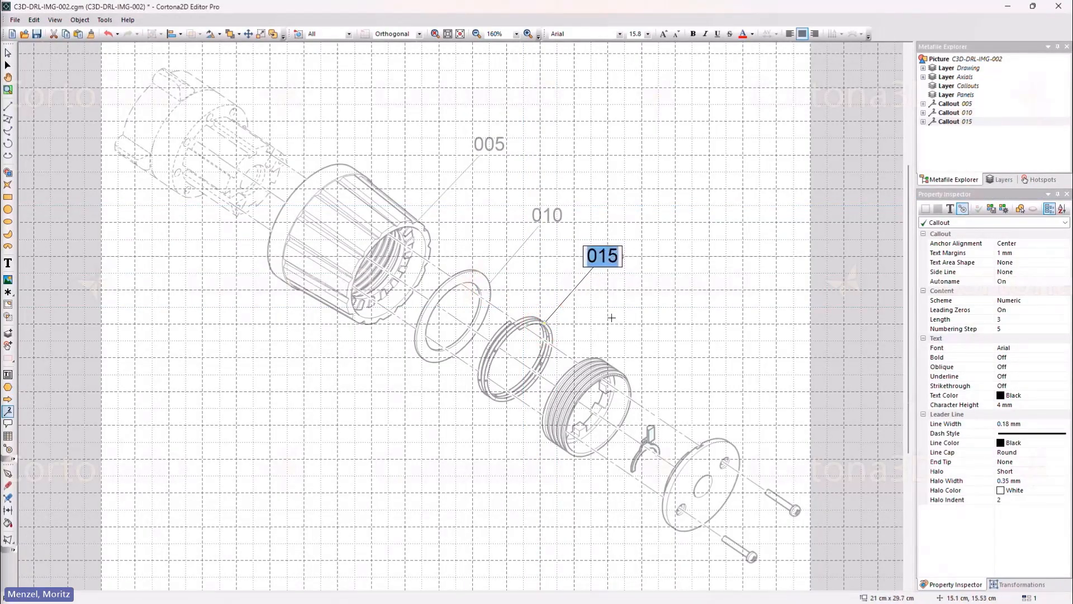
left_click_drag(606, 364, 665, 293)
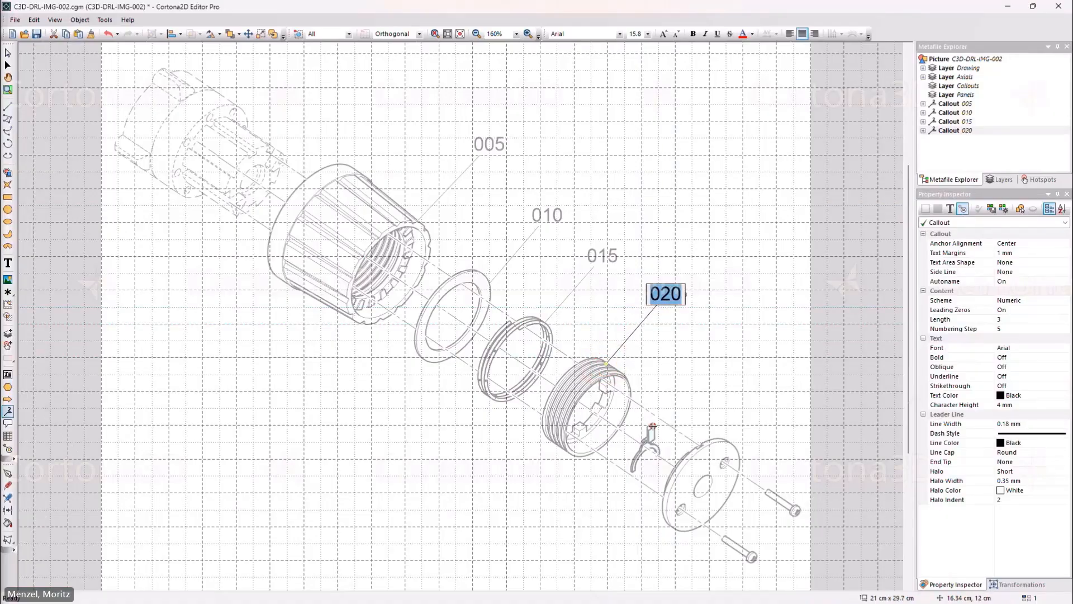
left_click_drag(653, 426, 724, 336)
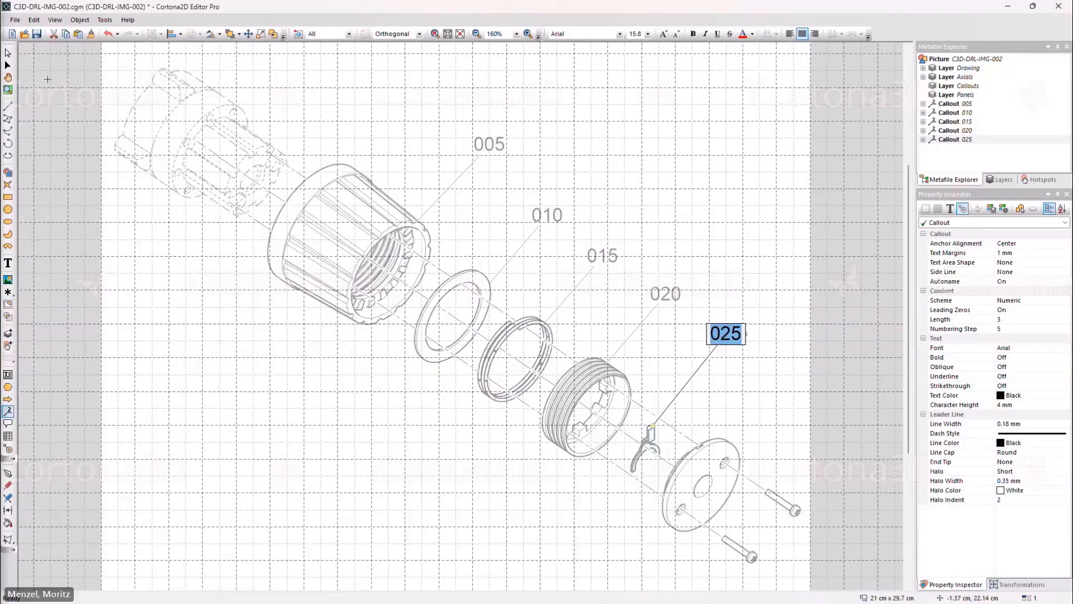
left_click(7, 51)
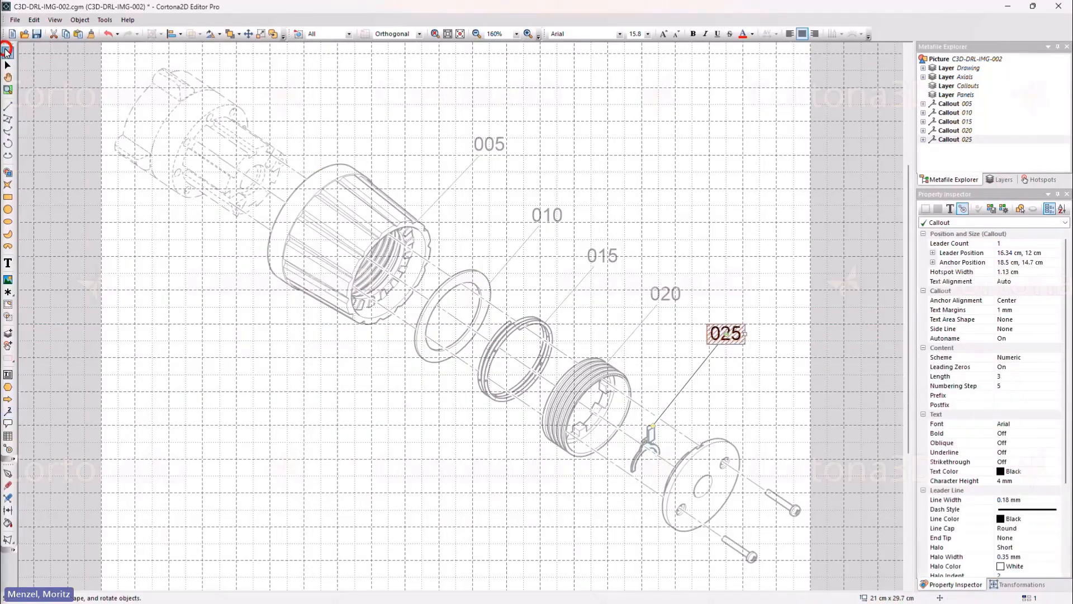
left_click(727, 378)
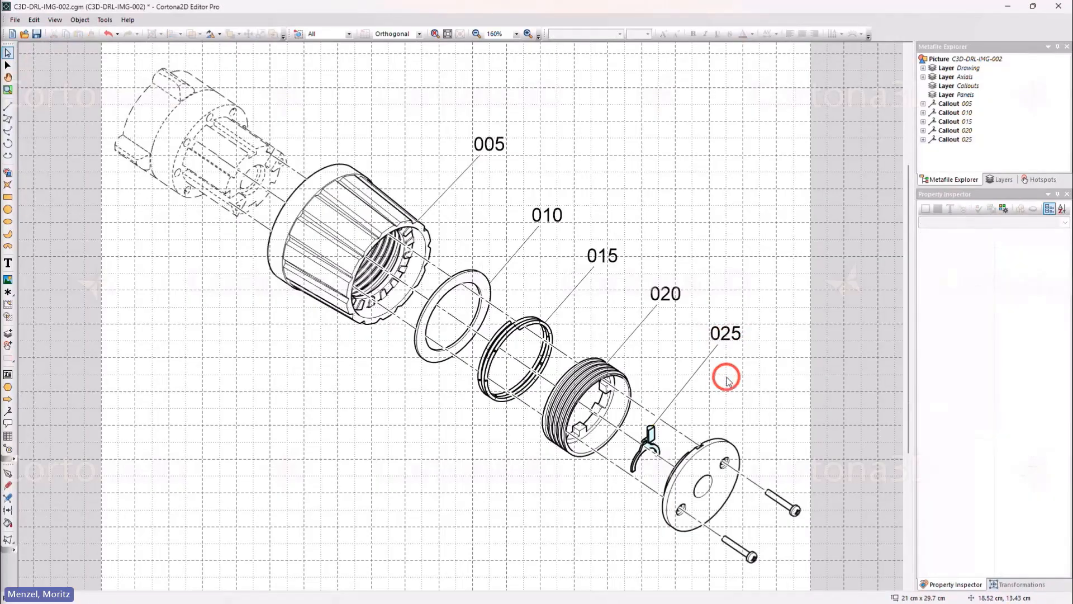
Step: Delete callouts 020 and 010
left_click(641, 323)
key("Delete")
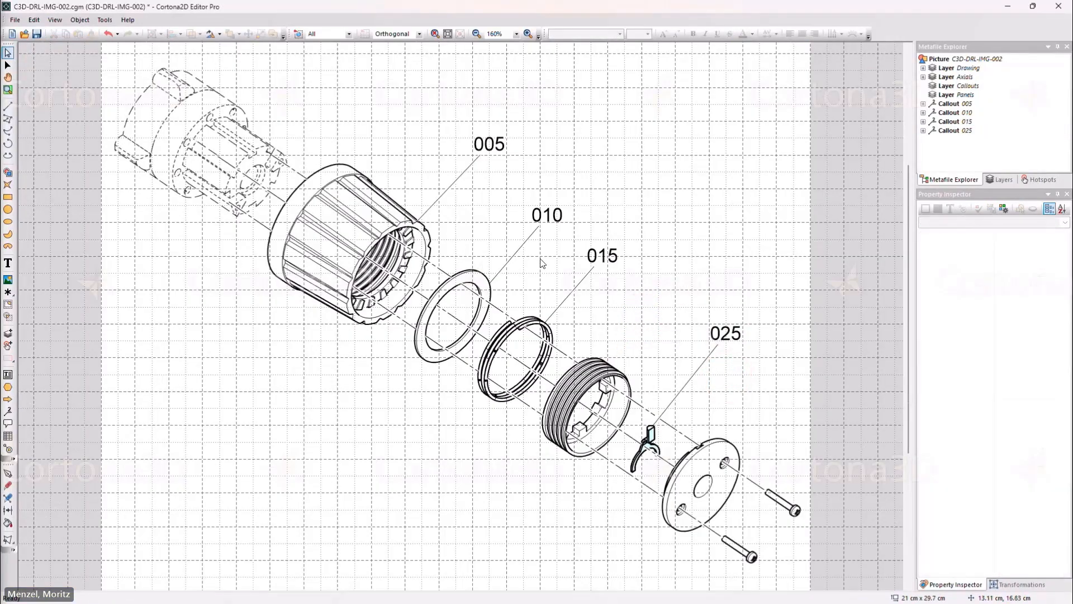
left_click(524, 244)
key("Delete")
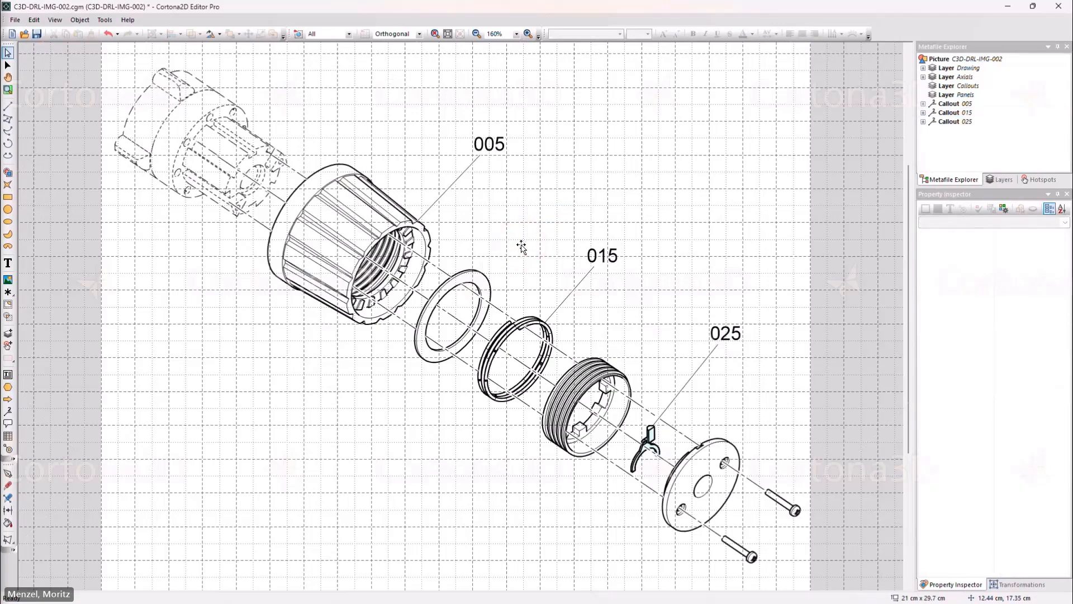
Step: Renumber all callouts starting from 005
left_click(474, 162)
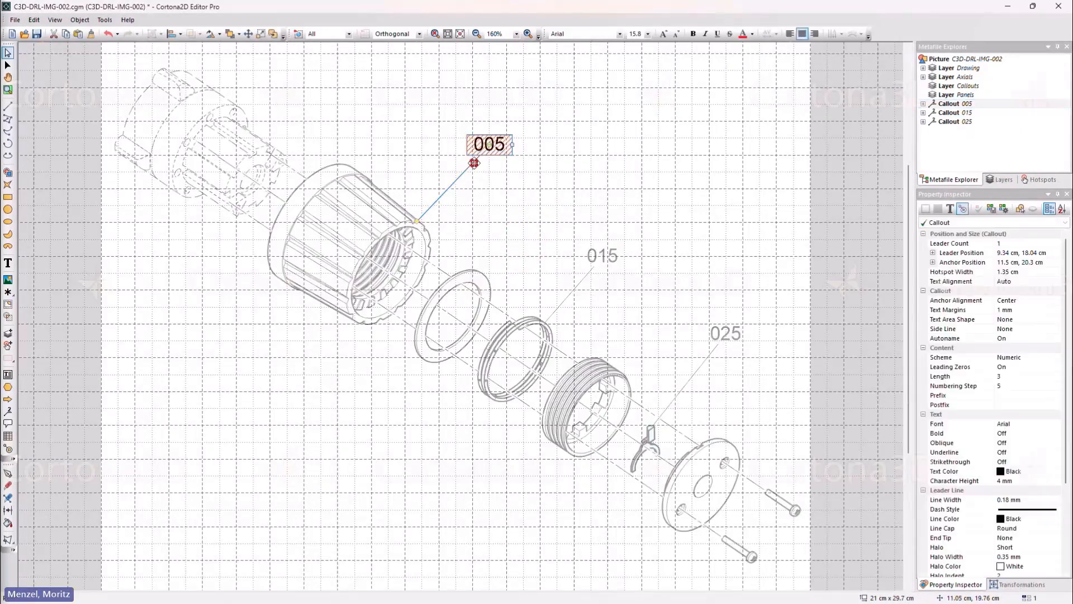
right_click(482, 147)
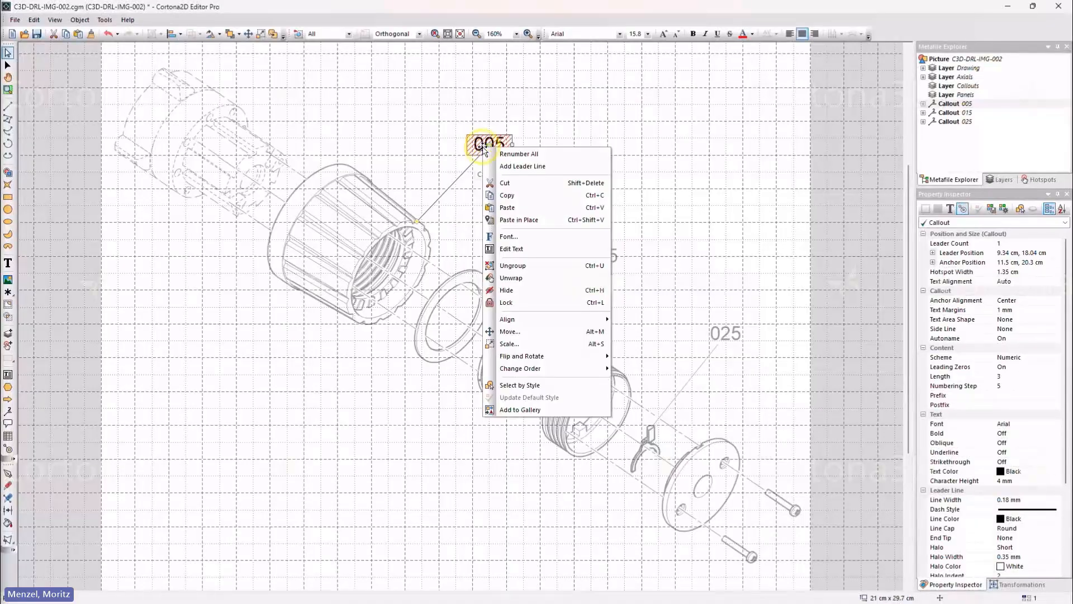
left_click(513, 159)
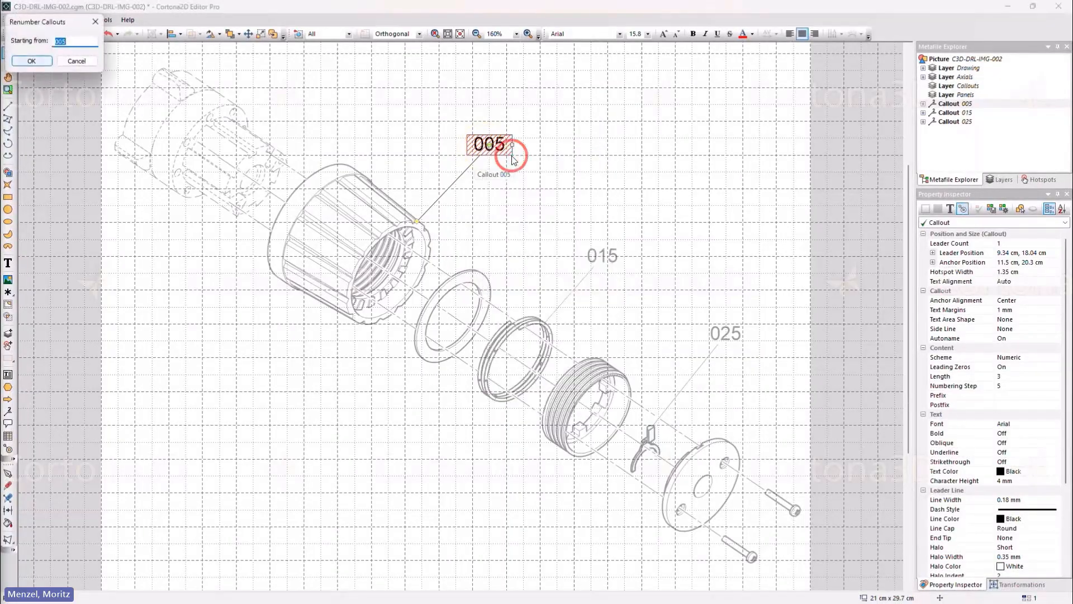
left_click_drag(36, 22, 503, 193)
left_click(498, 232)
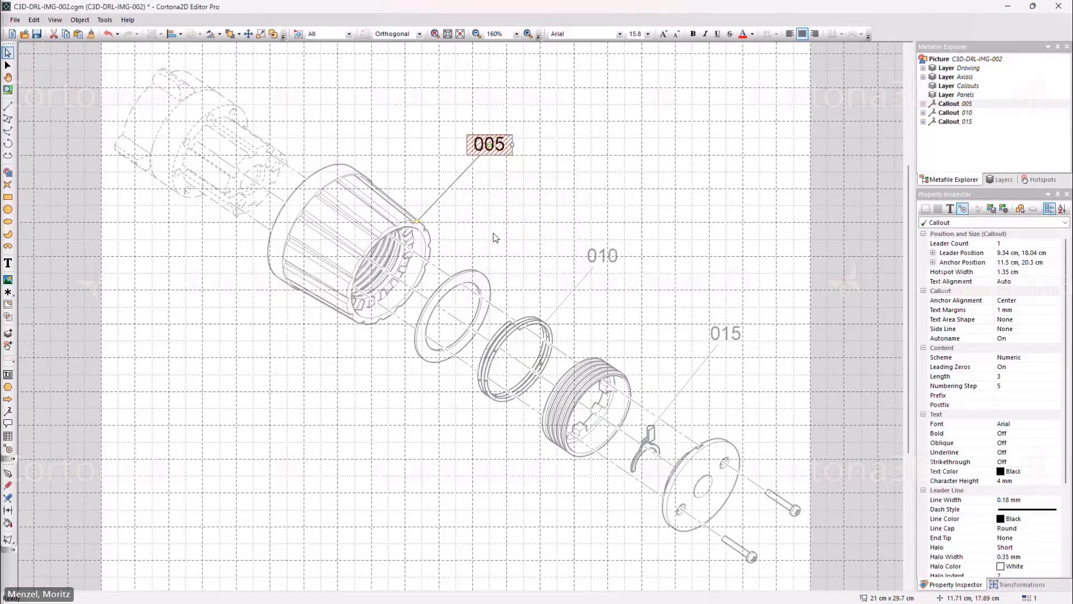
Step: Add callout 020 with postfix x2 pointing at the lower screw
left_click(8, 413)
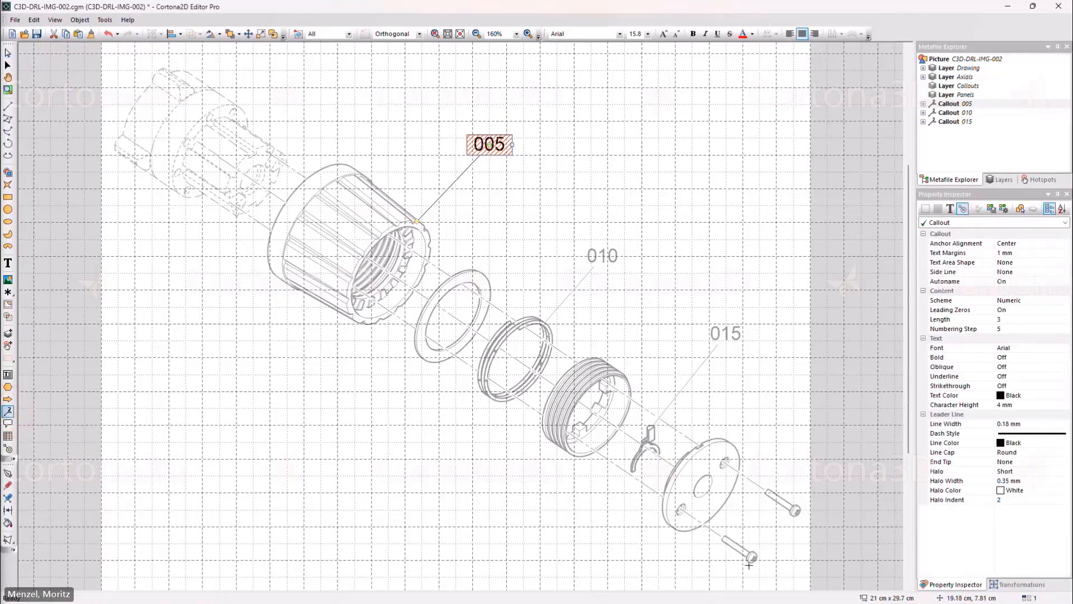
left_click_drag(747, 559, 531, 510)
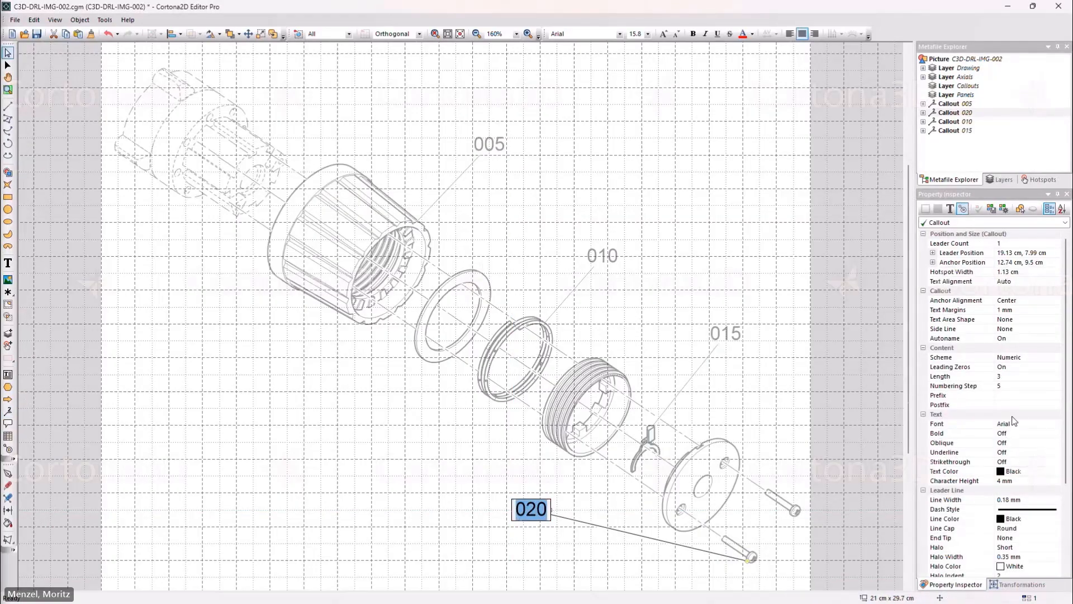
left_click(1027, 404)
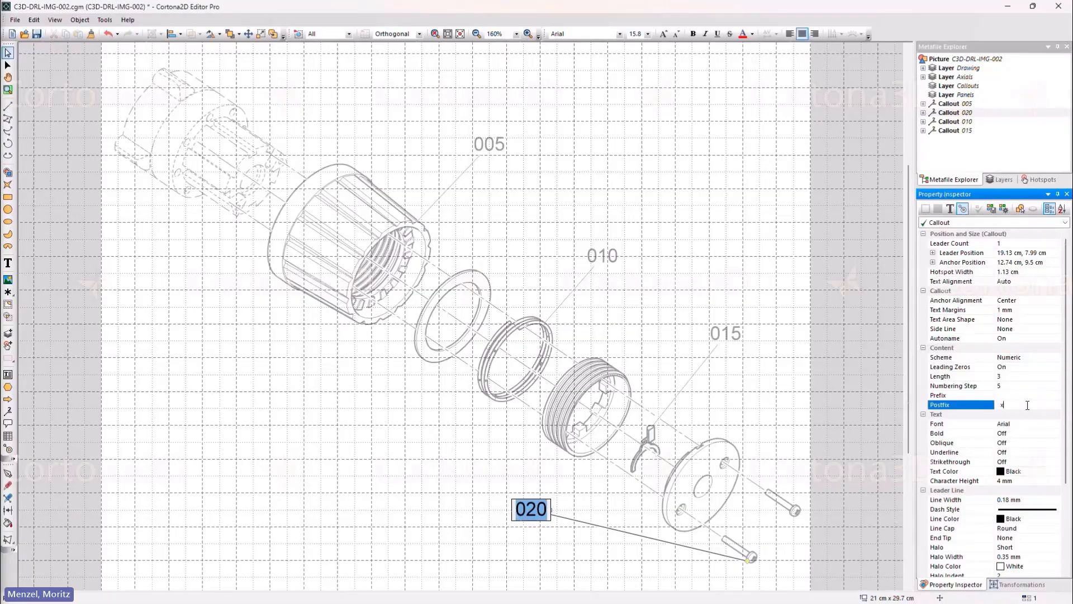
key("Return")
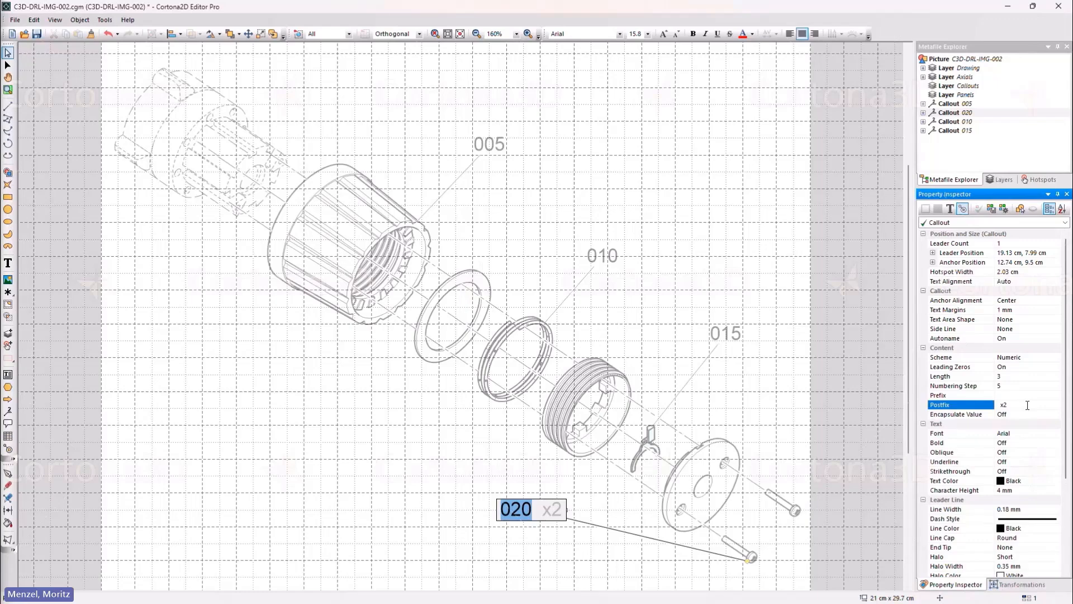
left_click(540, 548)
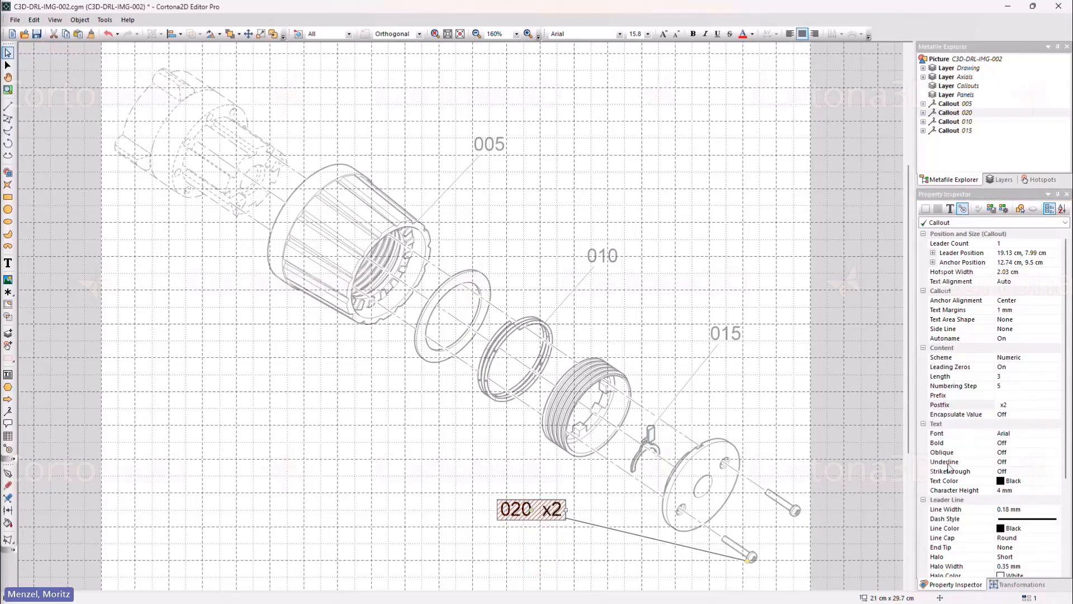
Step: Turn Encapsulate Value on for callout 020, then off again
left_click(1028, 415)
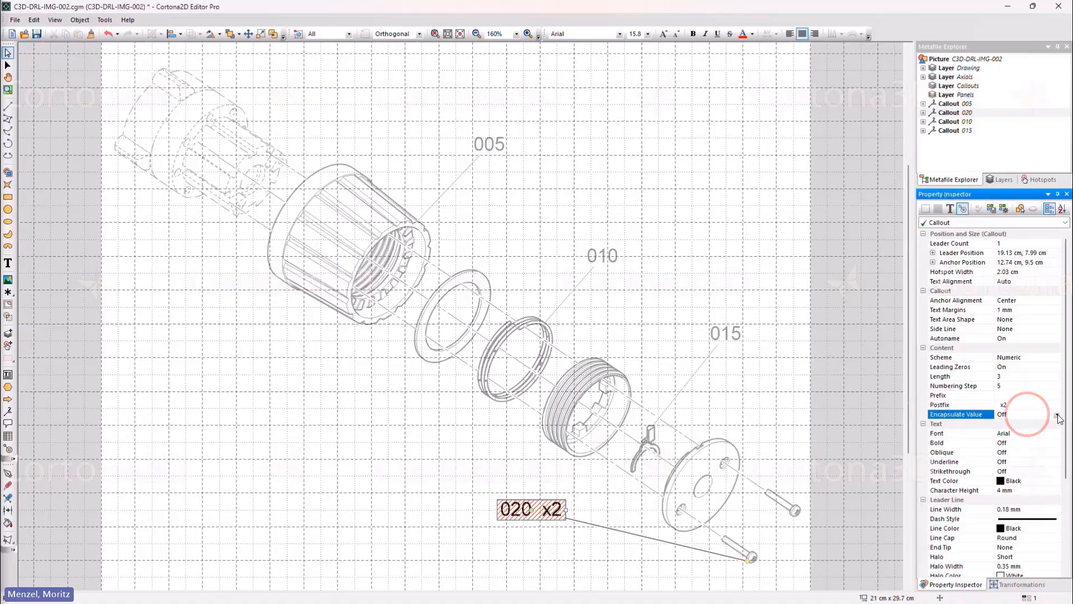
left_click(1056, 415)
left_click(1055, 423)
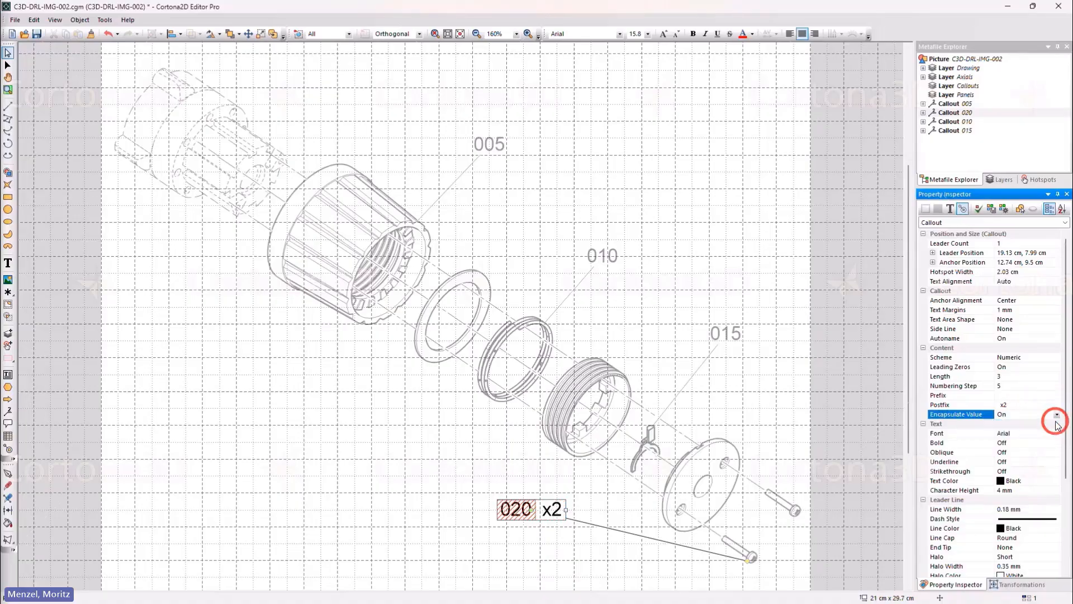
left_click(1057, 414)
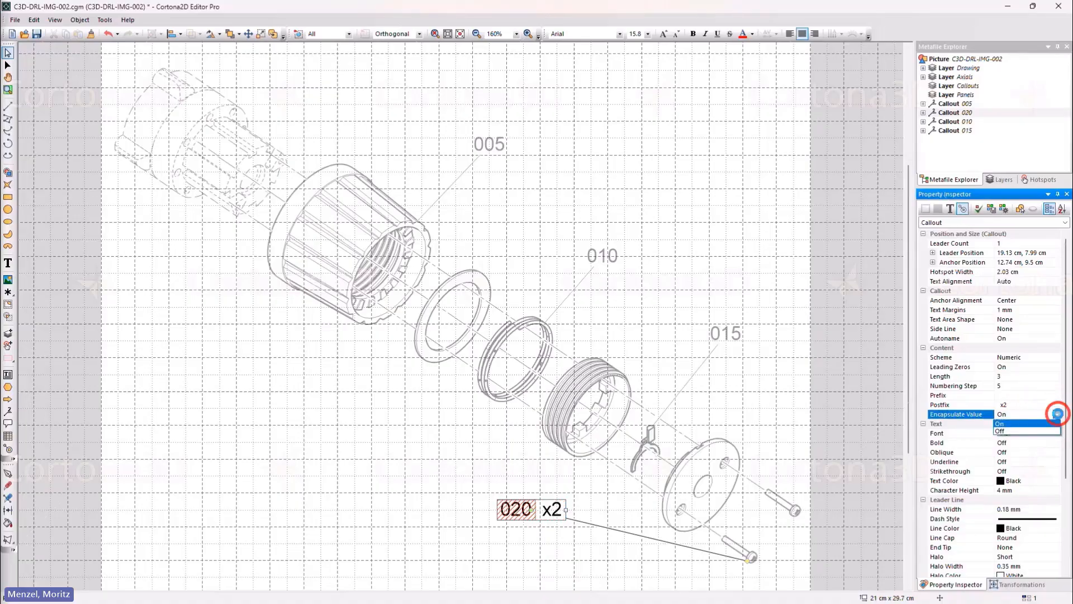
left_click(1055, 431)
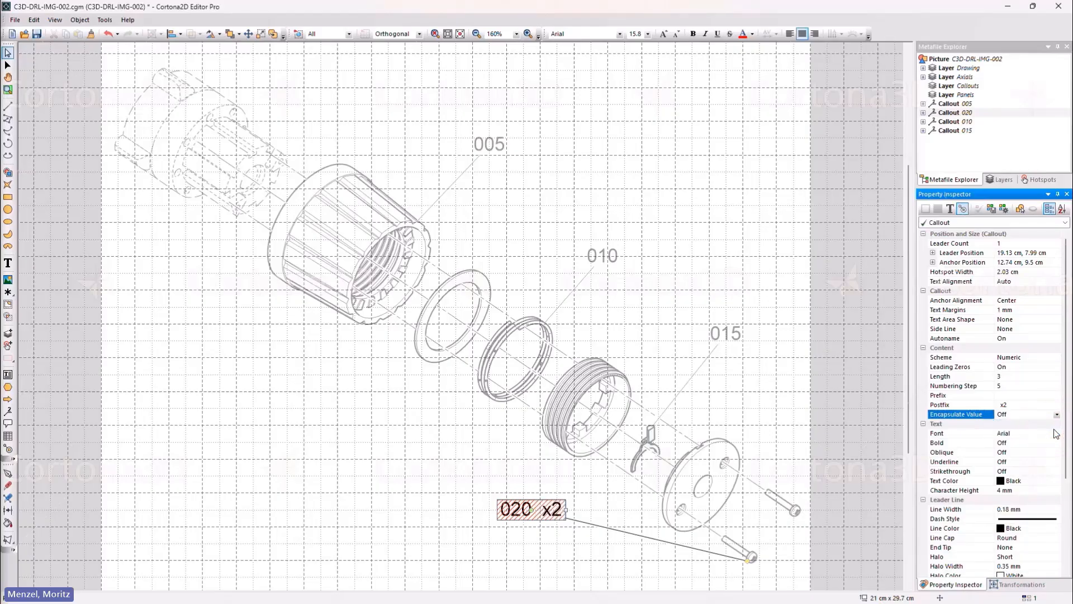
left_click(543, 561)
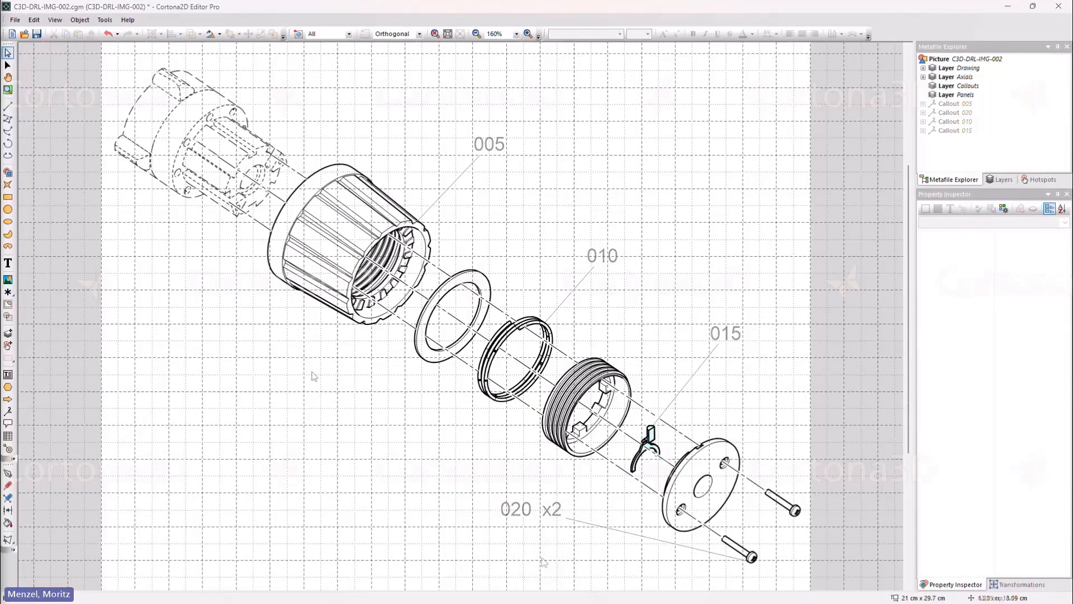
Step: Add a callout on the large housing and switch it to the Alpha scheme
left_click(8, 411)
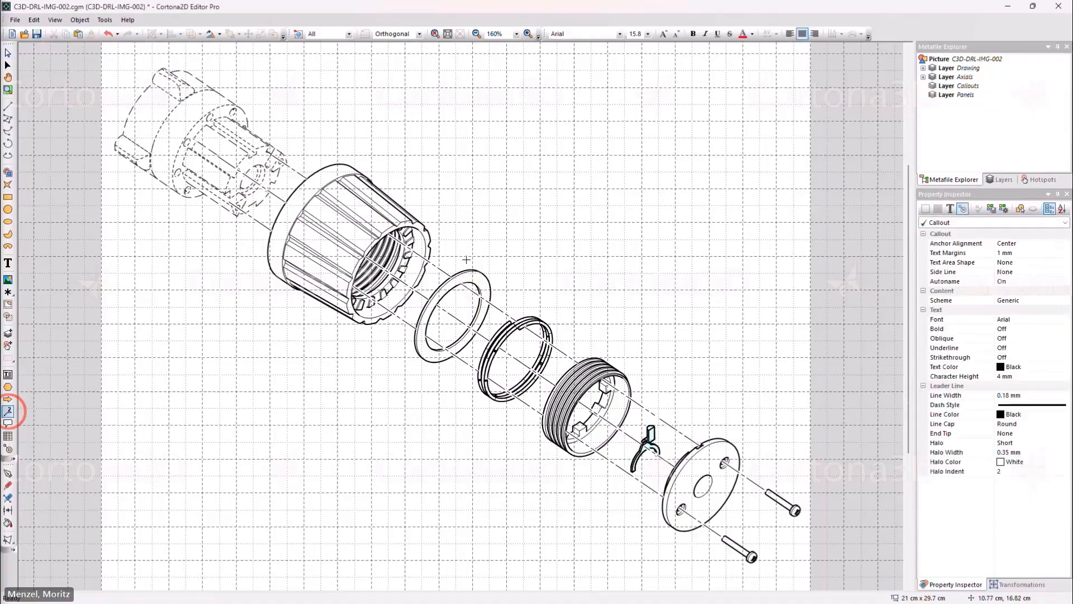
left_click_drag(429, 235, 512, 141)
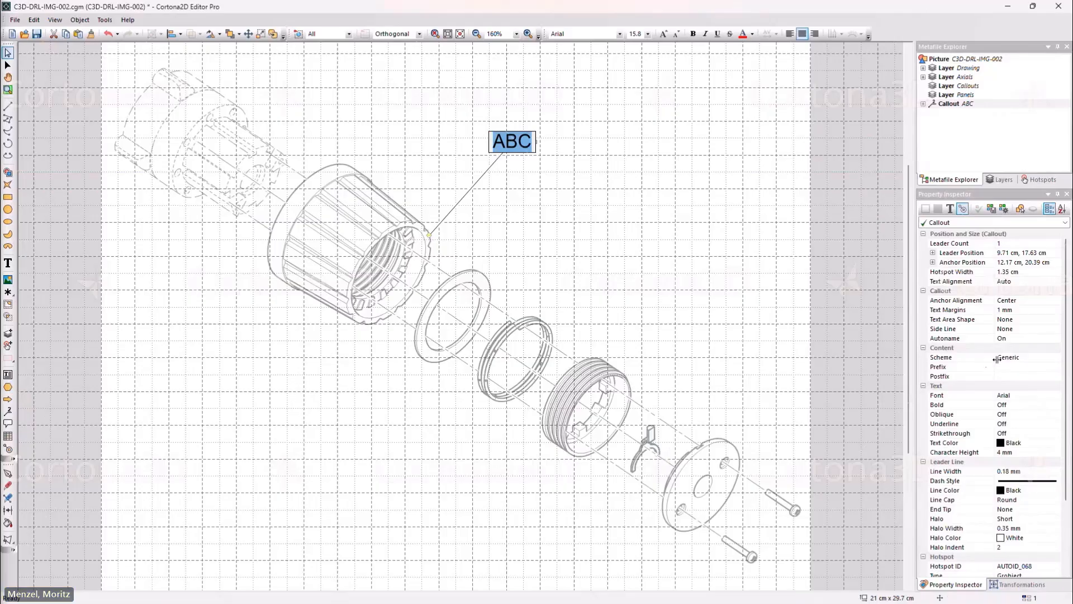
left_click(1026, 358)
left_click(1057, 357)
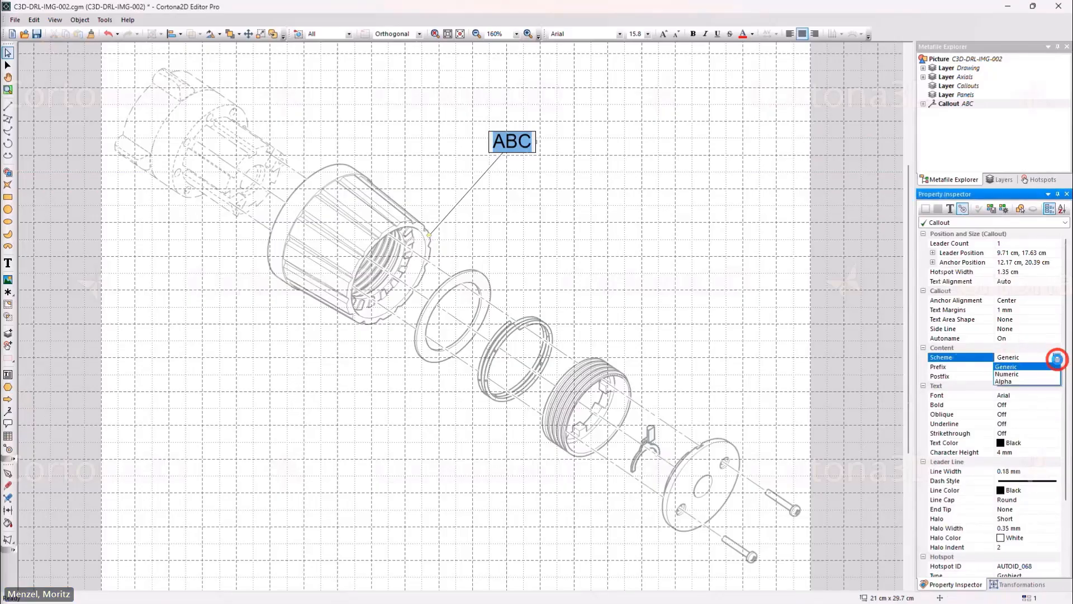
left_click(1053, 381)
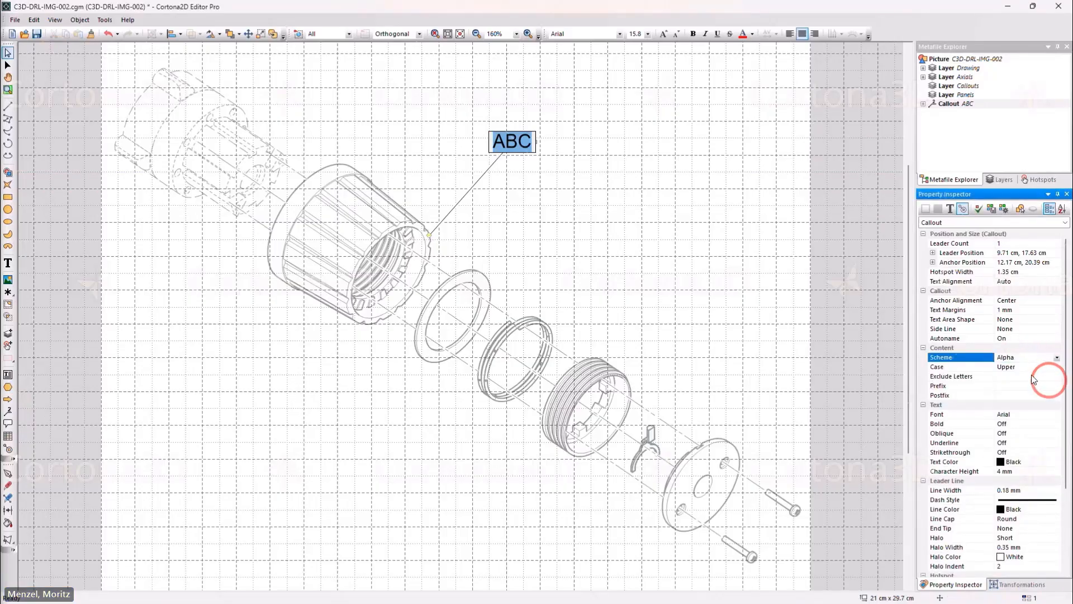
Step: Try lowercase letters, then set the callout letter case back to Upper
left_click(1032, 366)
left_click(1031, 367)
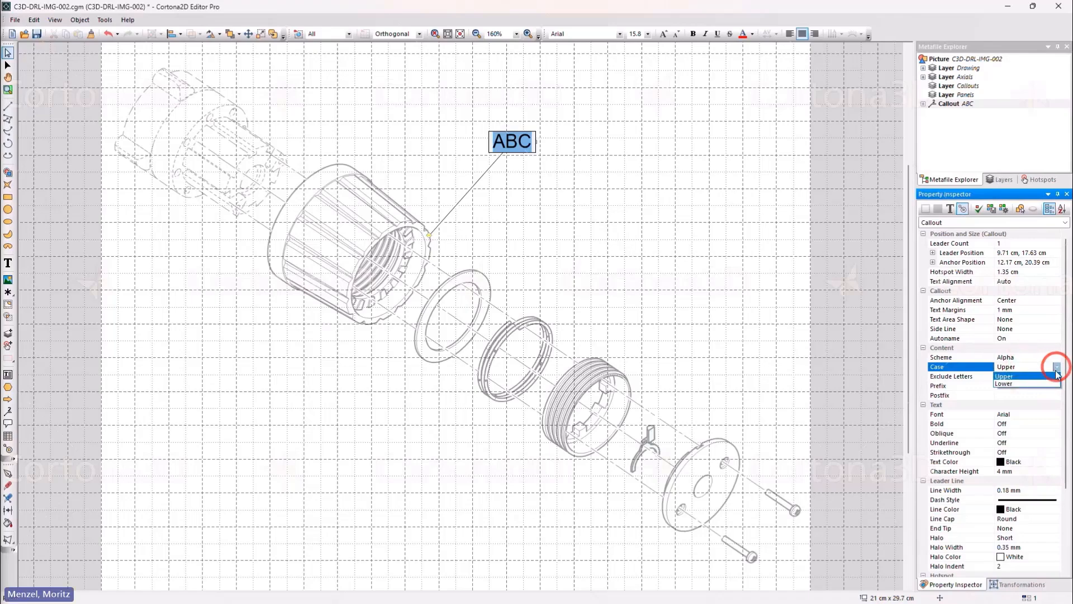
left_click(1054, 384)
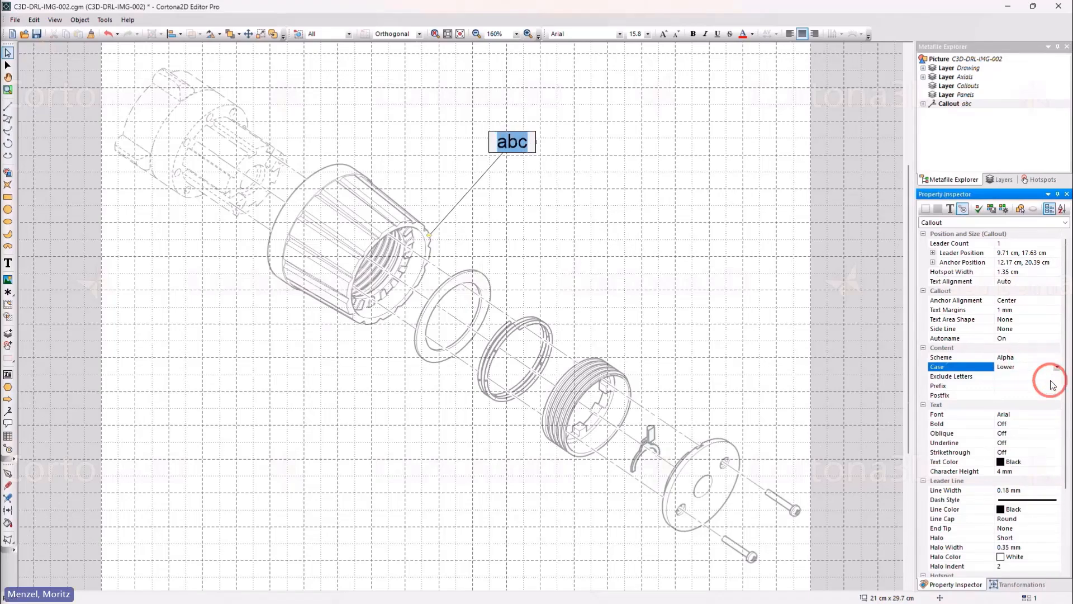
left_click(1057, 368)
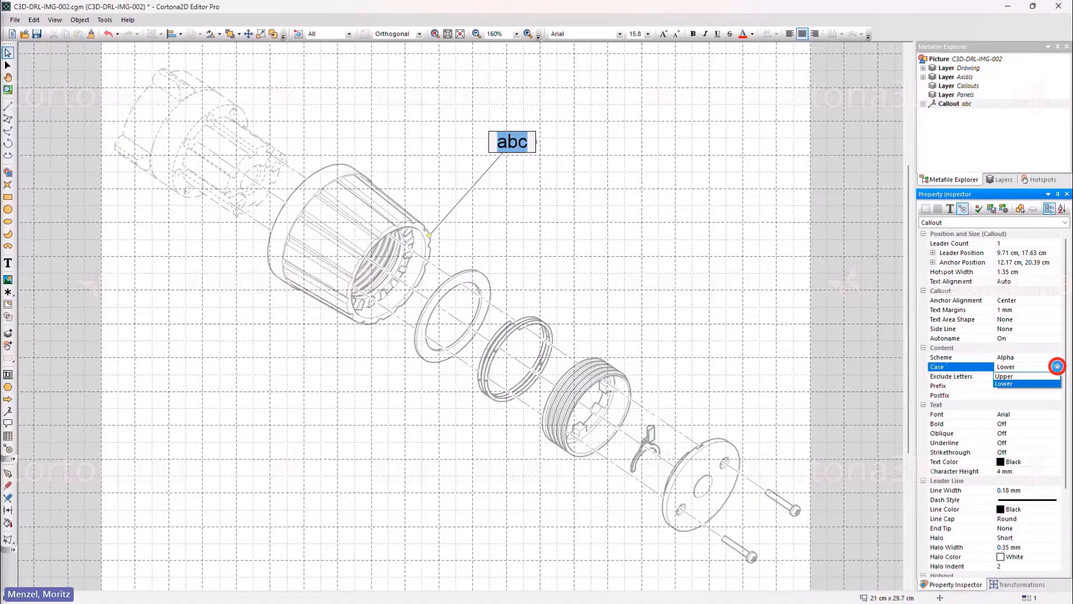
left_click(1053, 376)
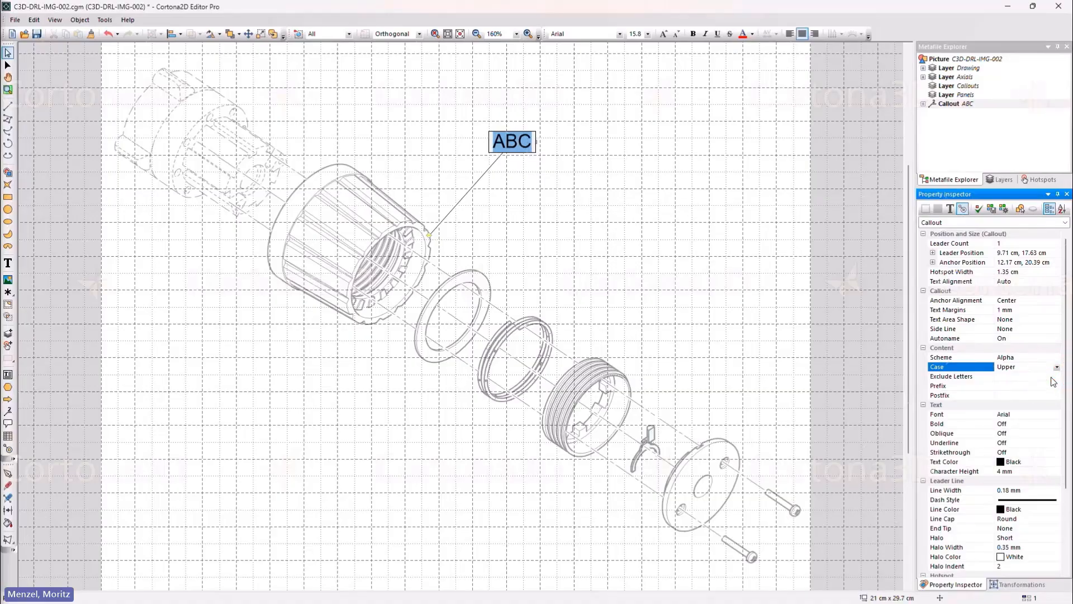
left_click(1008, 377)
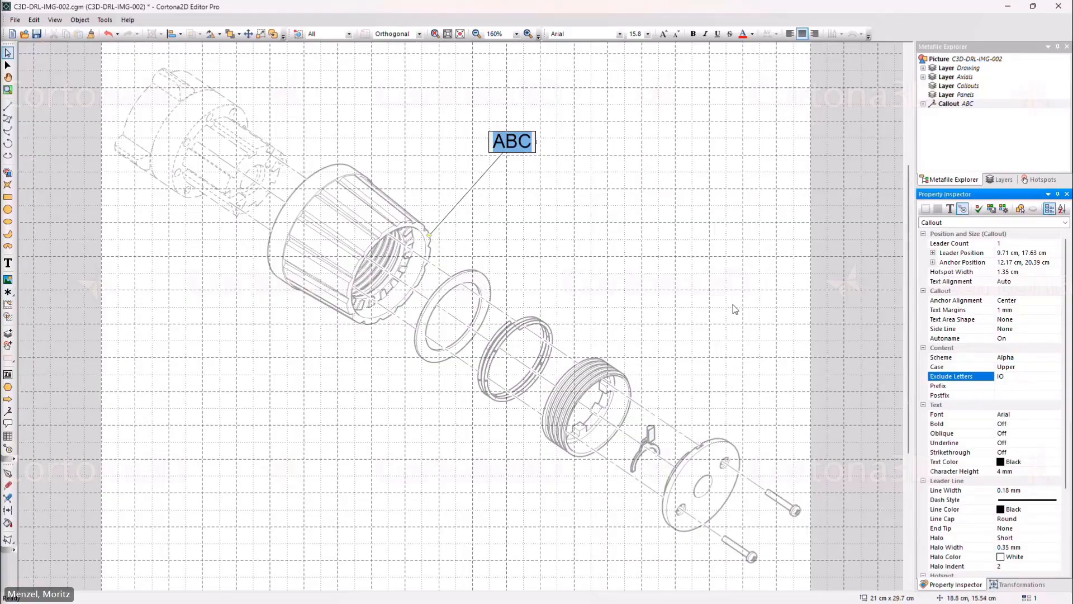
Step: Exclude letters IO, trim the housing label to A, and make its style the default
left_click(626, 250)
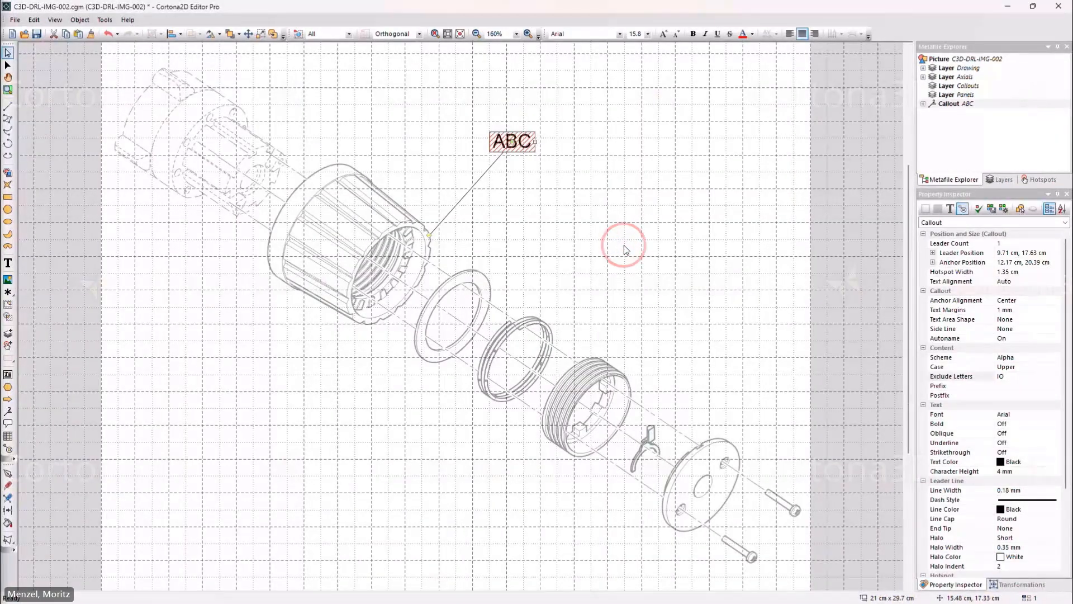
double_click(517, 141)
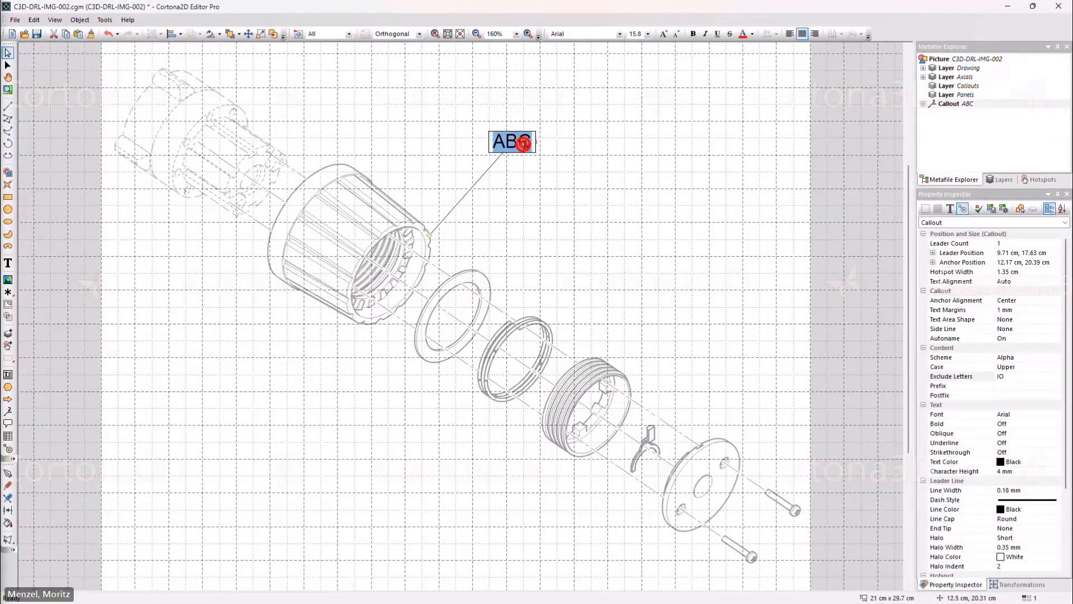
left_click_drag(502, 141, 538, 140)
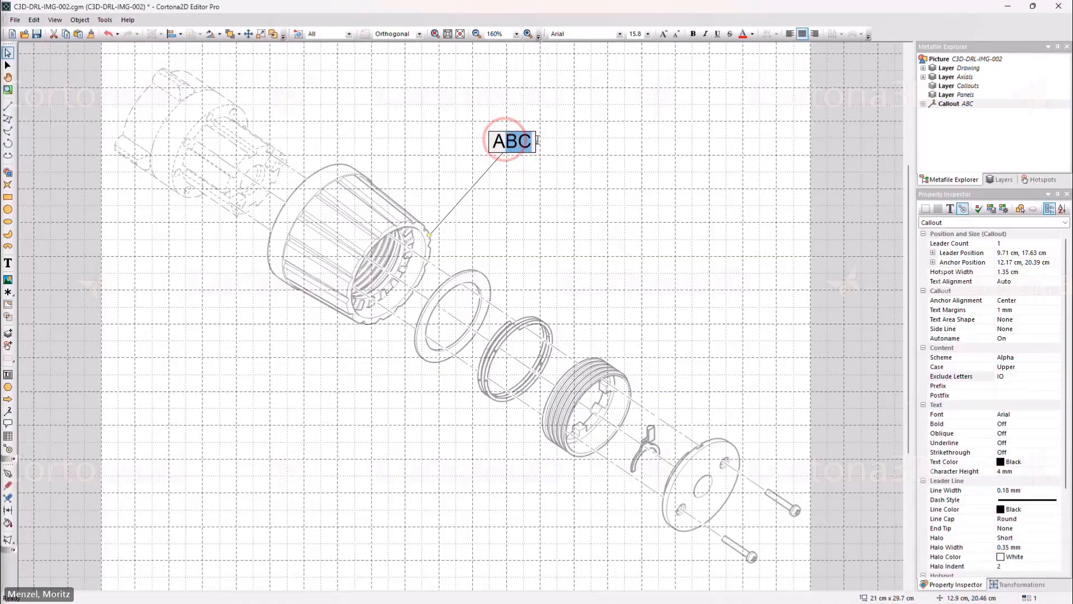
key("BackSpace")
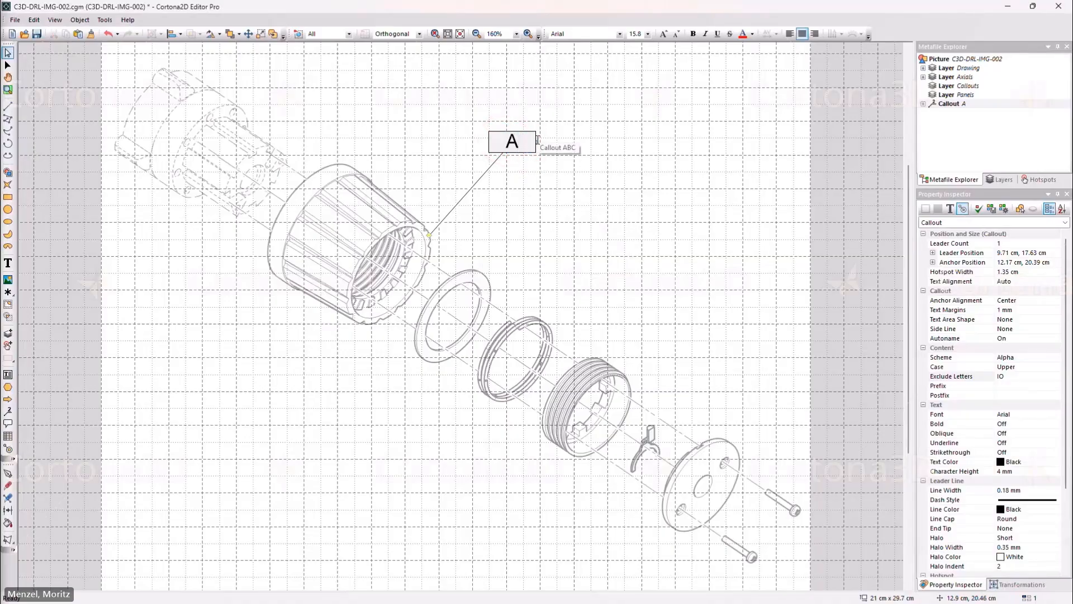
left_click(537, 139)
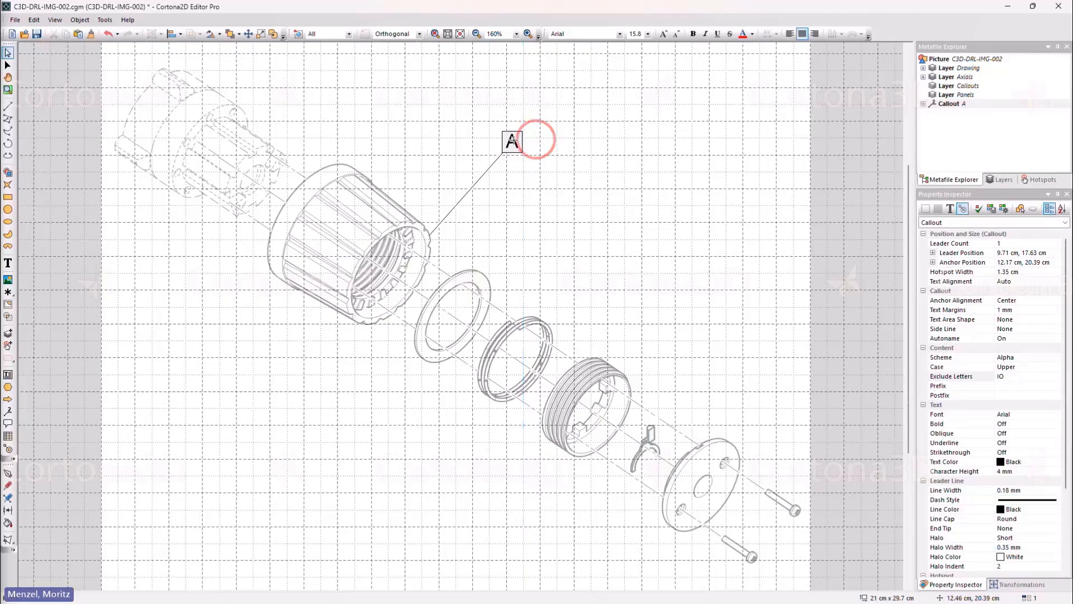
left_click(495, 164)
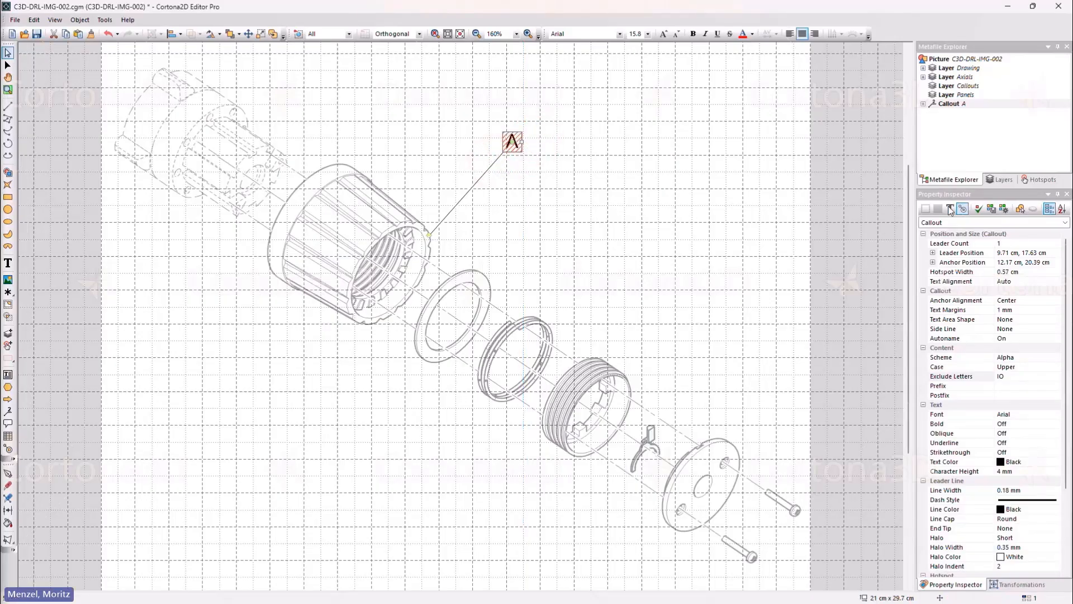
left_click(982, 210)
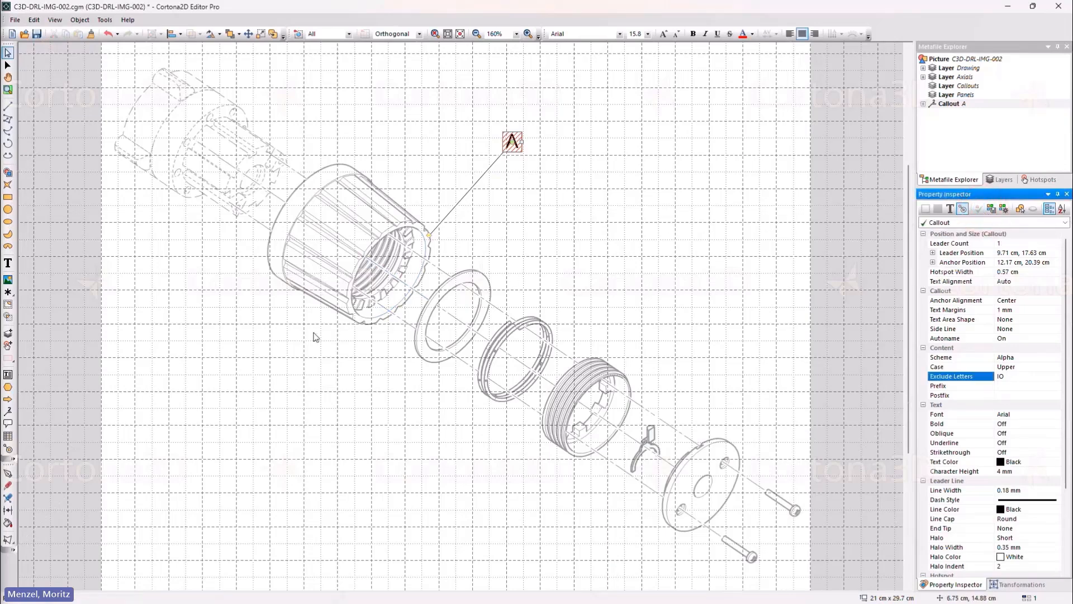
Step: Add callouts B, C, D and E on the flat ring, threaded ring, end plate and lower screw
left_click(9, 410)
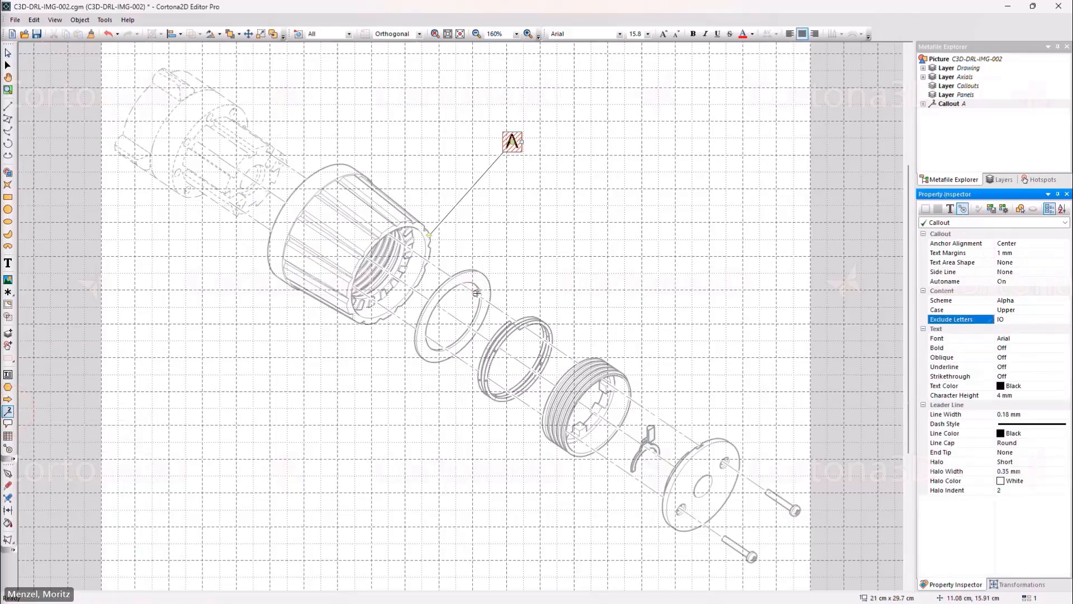
left_click_drag(490, 288, 573, 181)
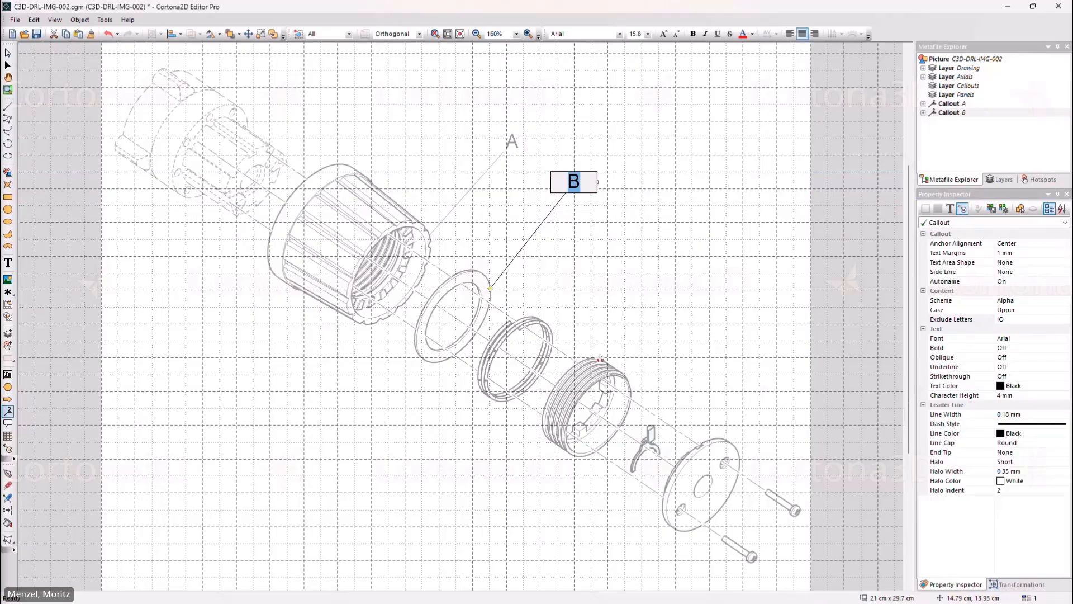
left_click_drag(601, 358, 675, 245)
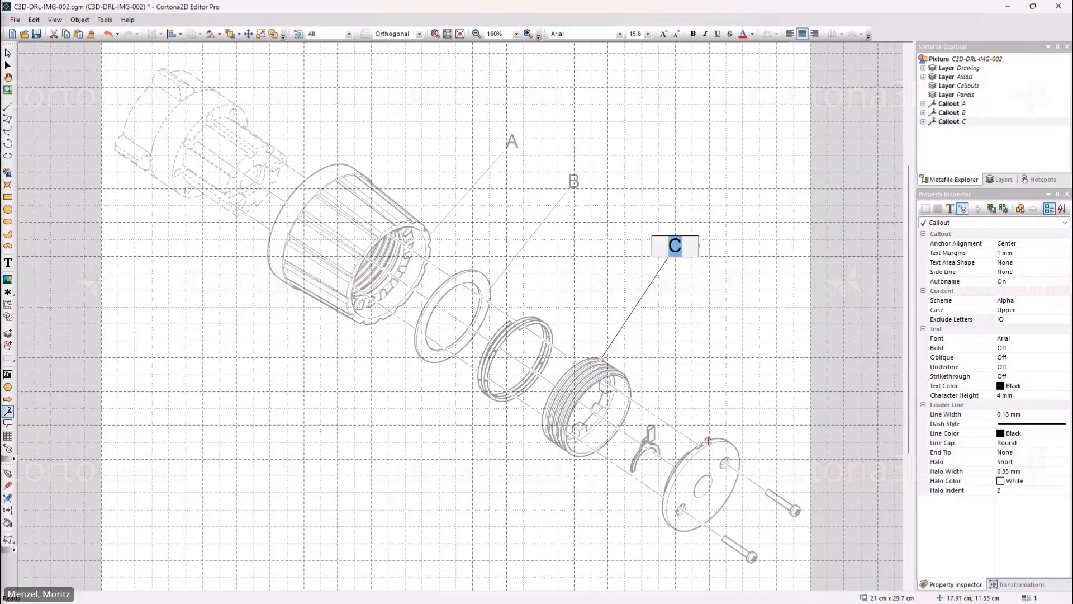
left_click_drag(708, 440, 760, 354)
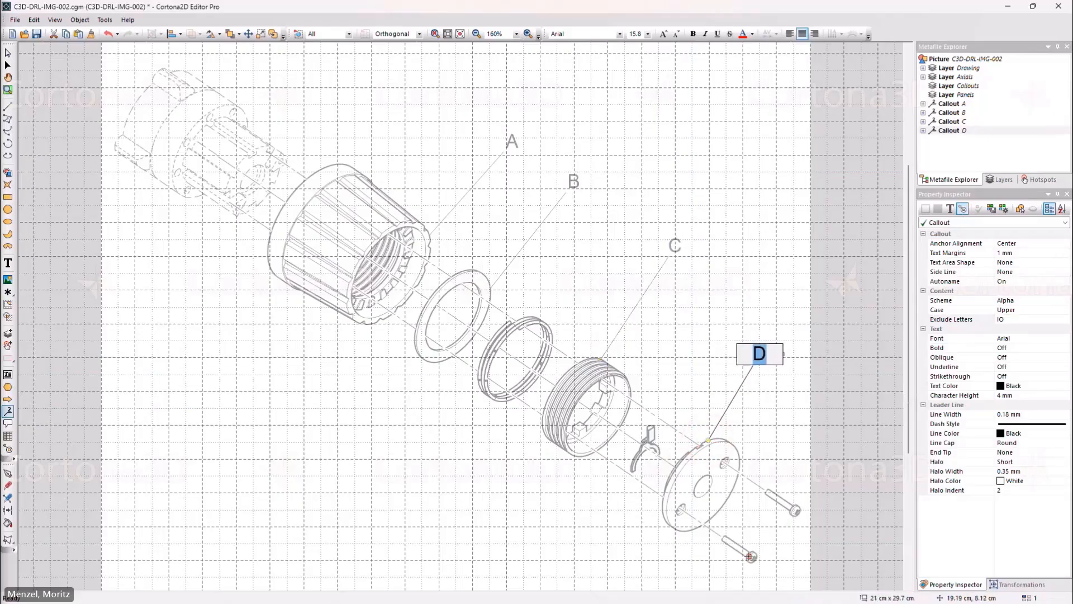
left_click_drag(747, 557, 536, 506)
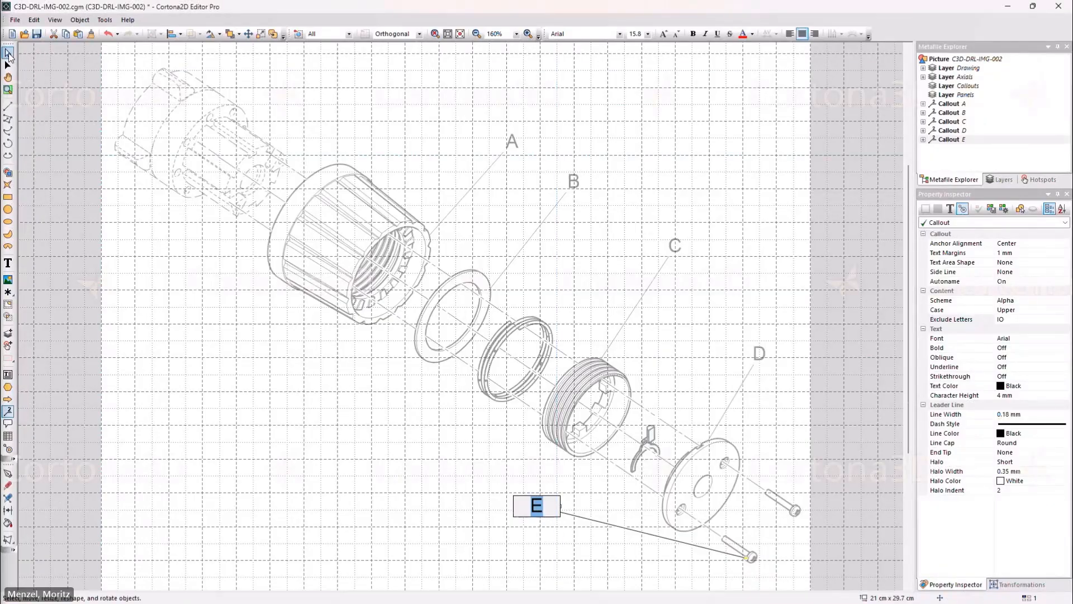
left_click(8, 53)
left_click(475, 508)
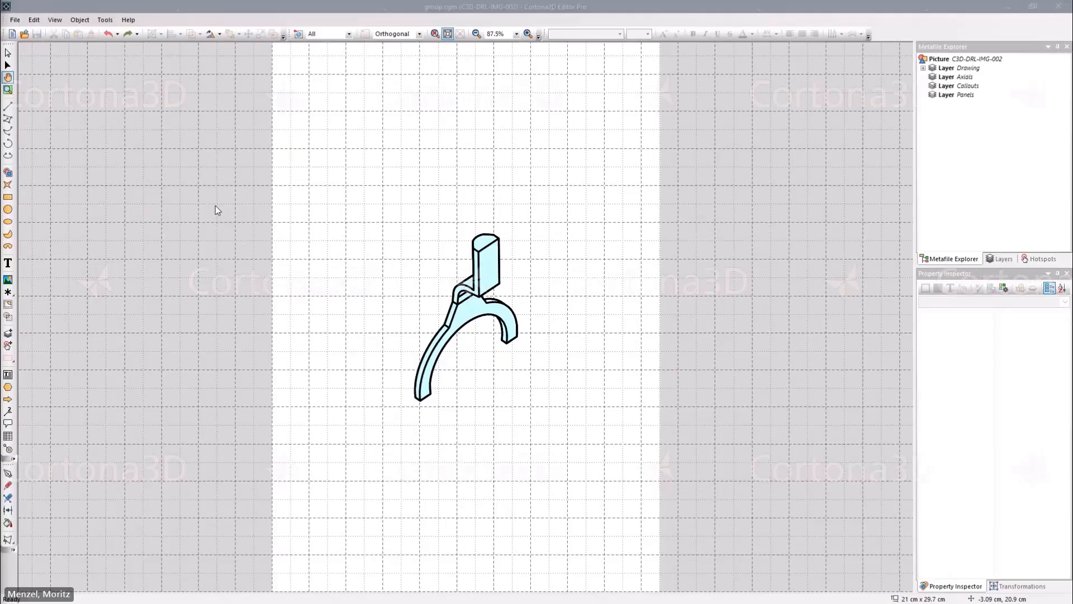
left_click(9, 54)
left_click(480, 257)
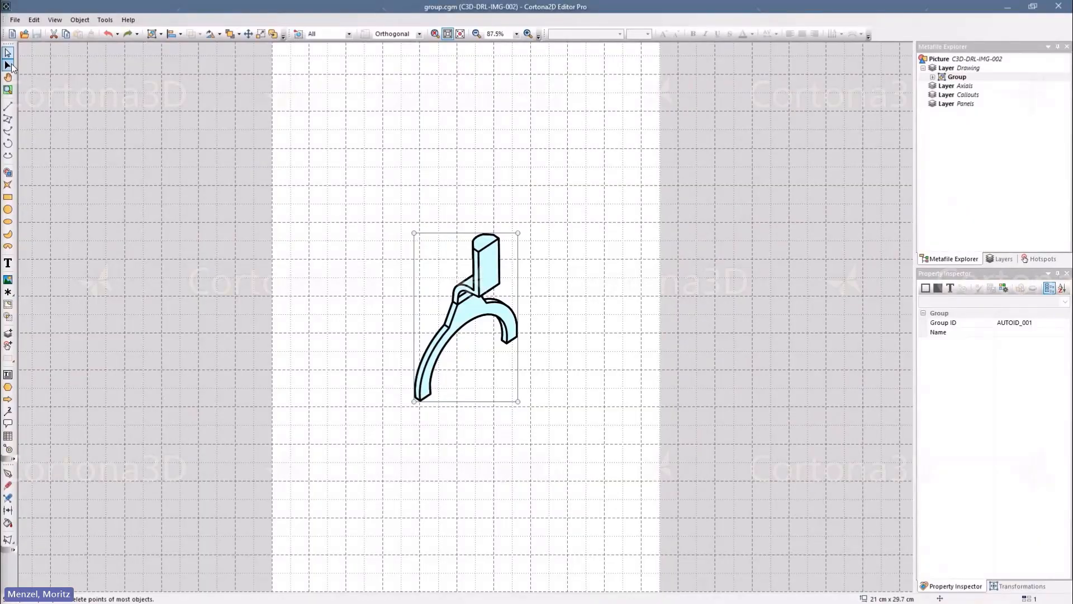
left_click(8, 66)
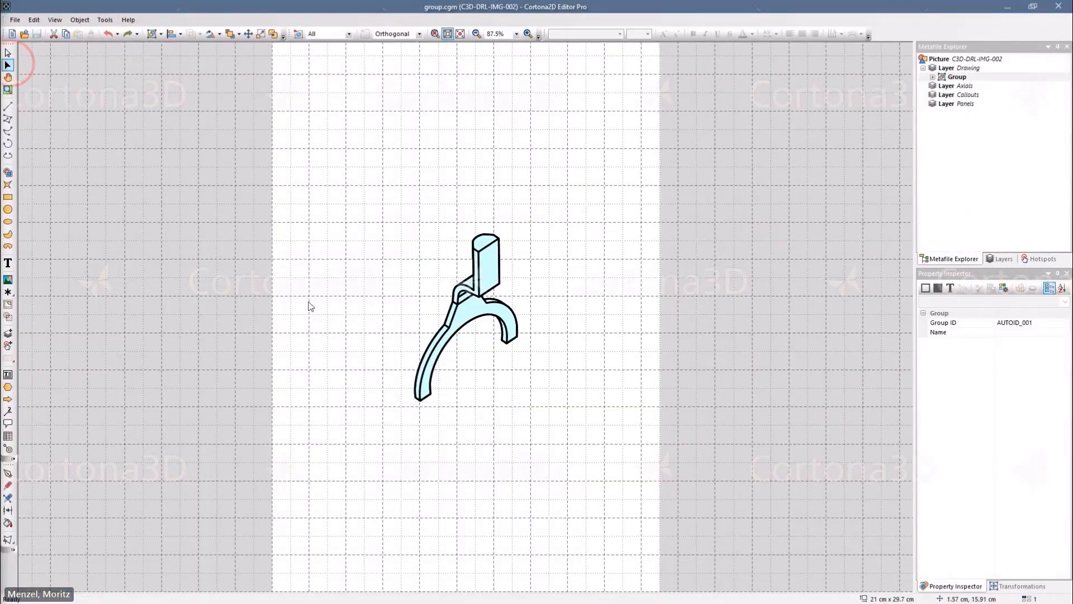
left_click(418, 364)
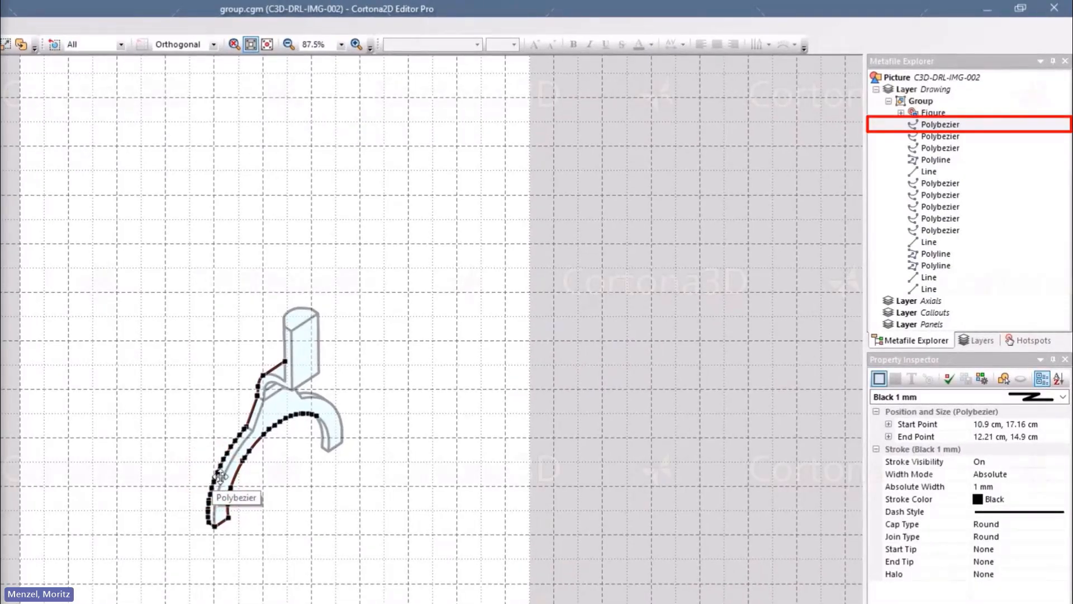
left_click(341, 431)
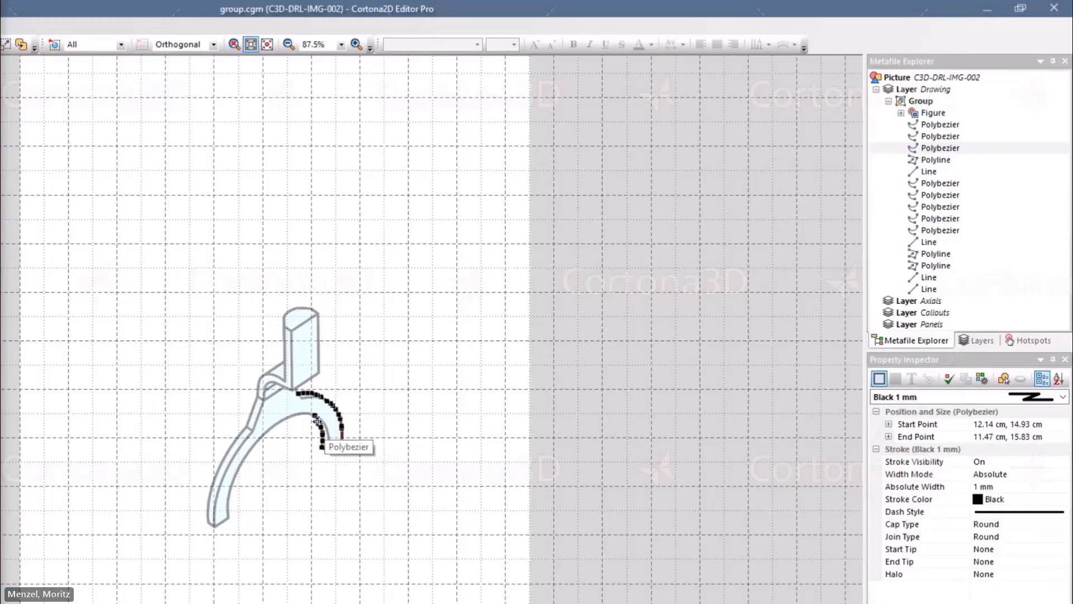
left_click(280, 409)
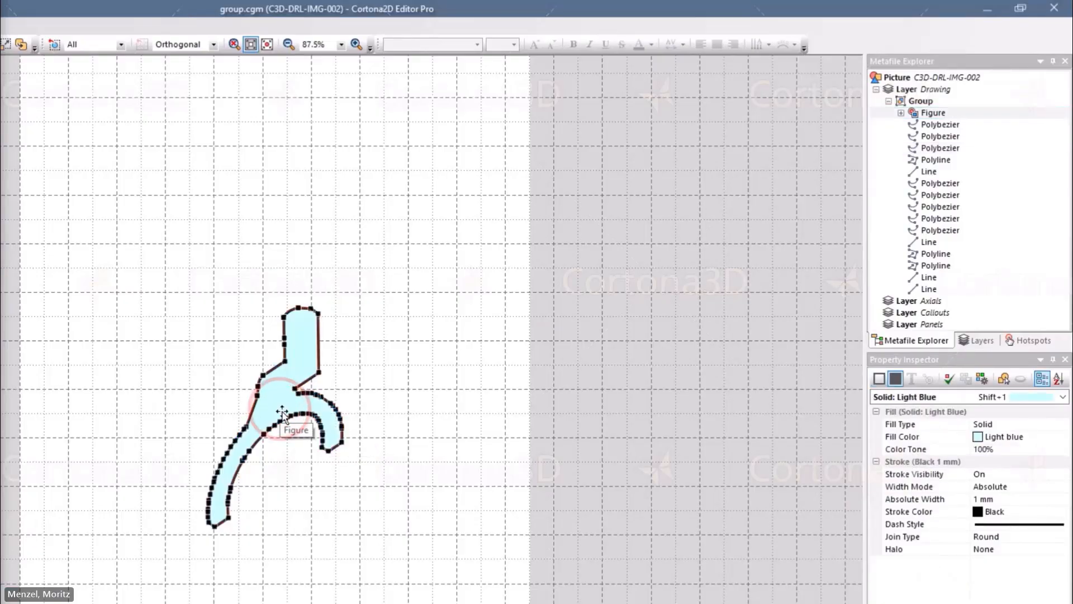
left_click(220, 395)
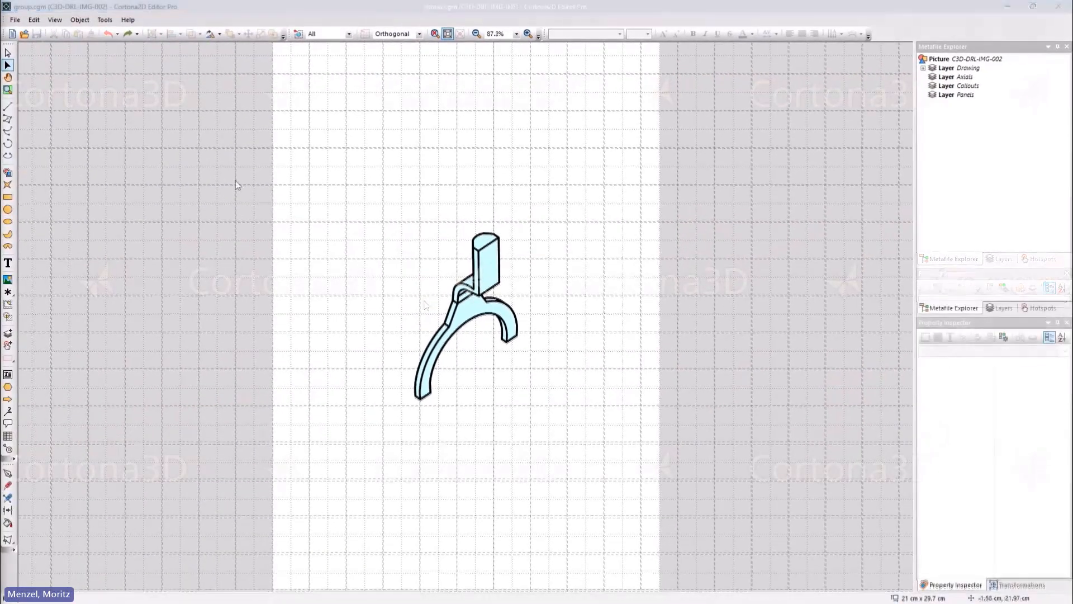
Step: Give the shift-fork group's outlines the Thin Line stroke style
left_click(8, 54)
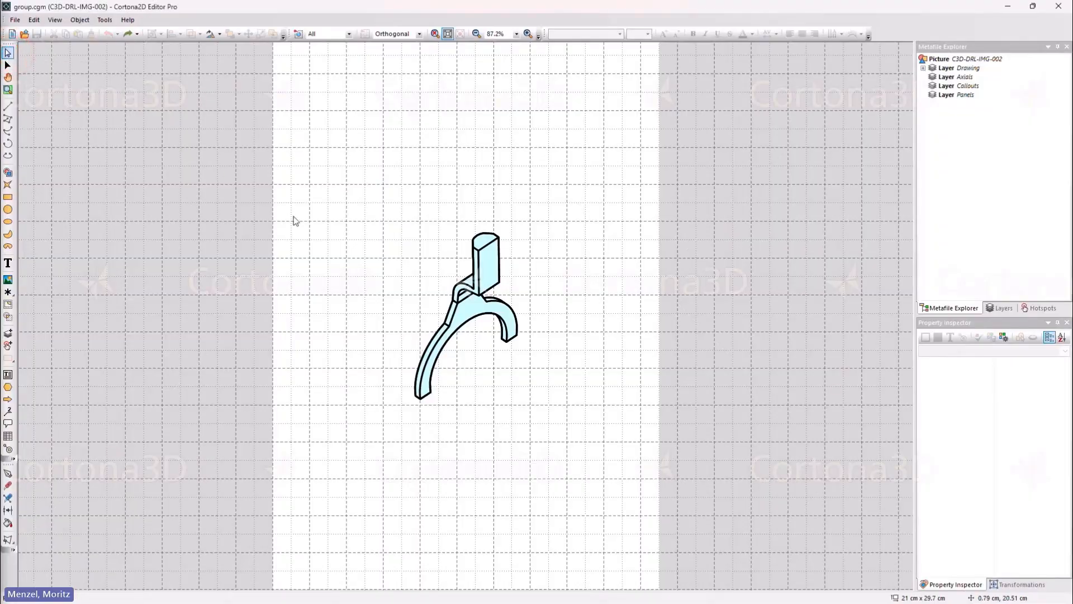
left_click(454, 299)
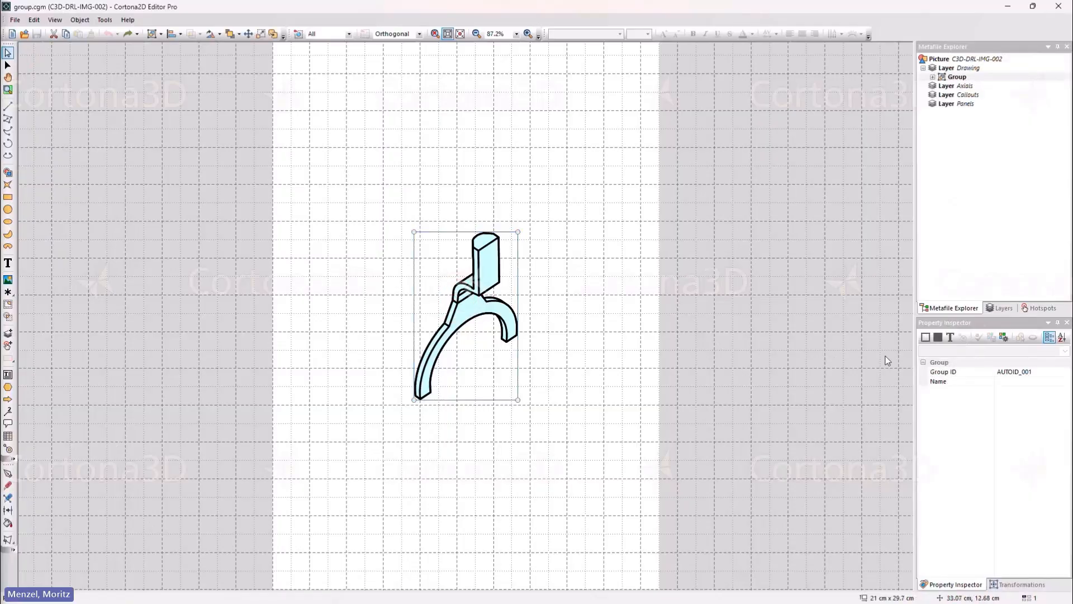
left_click(926, 337)
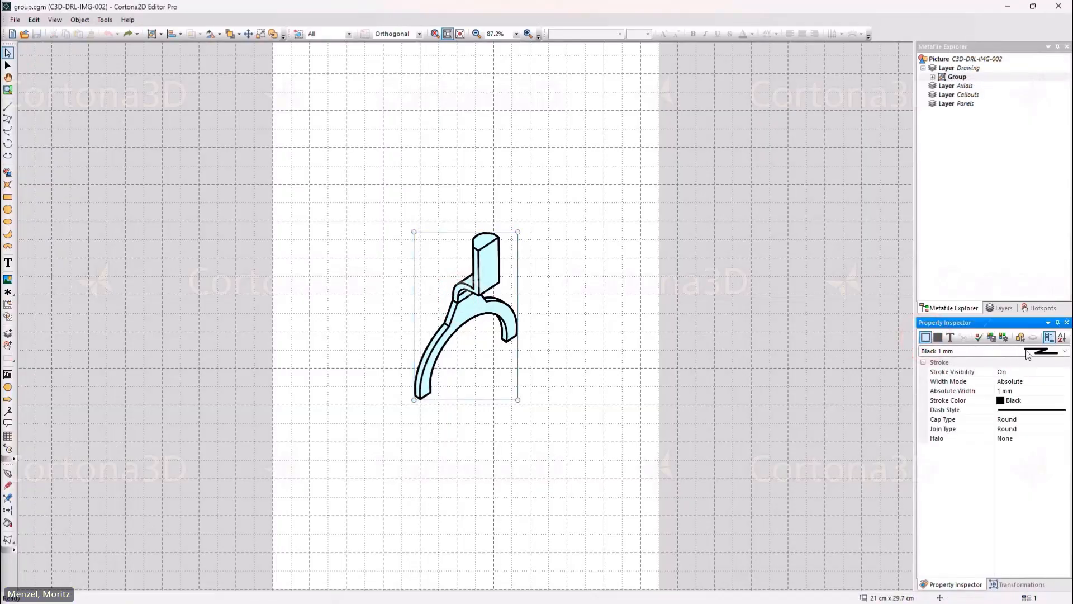
left_click(1066, 351)
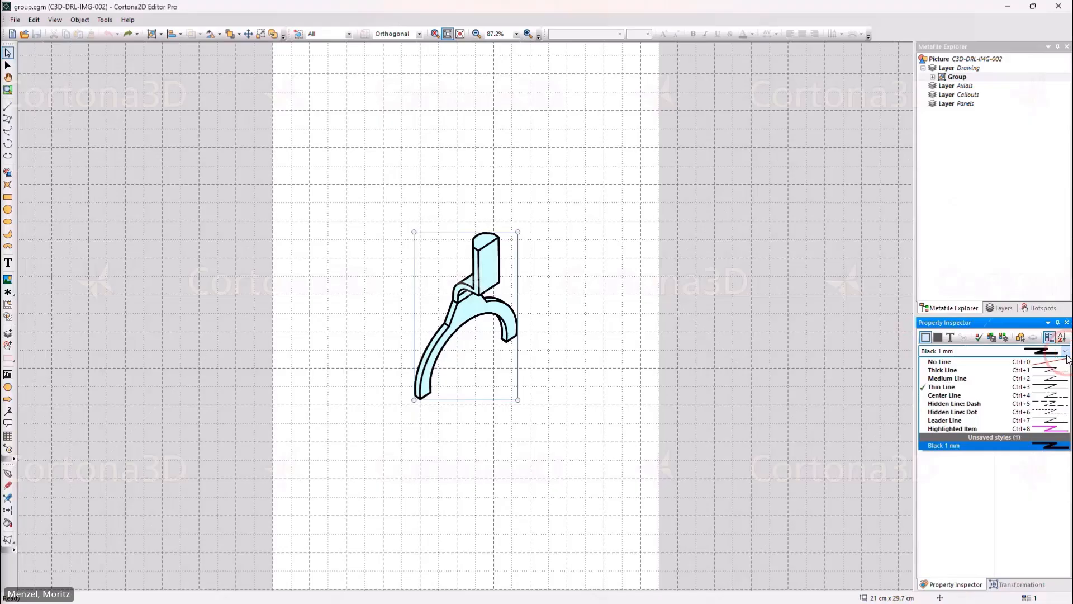
left_click(1060, 388)
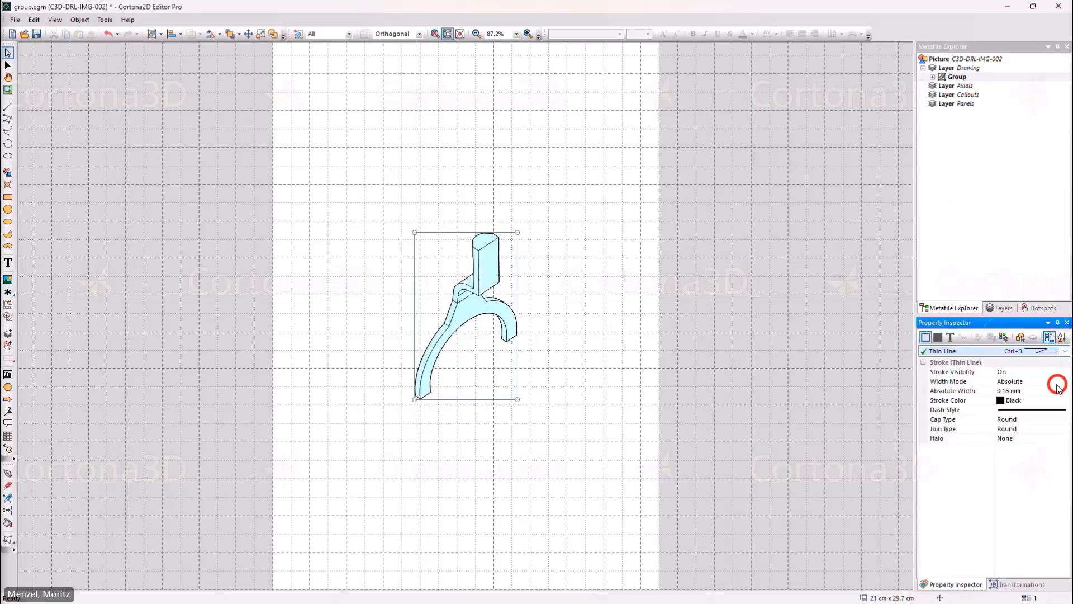
Step: Fill the shift-fork group with Solid: Light Yellow
left_click(938, 337)
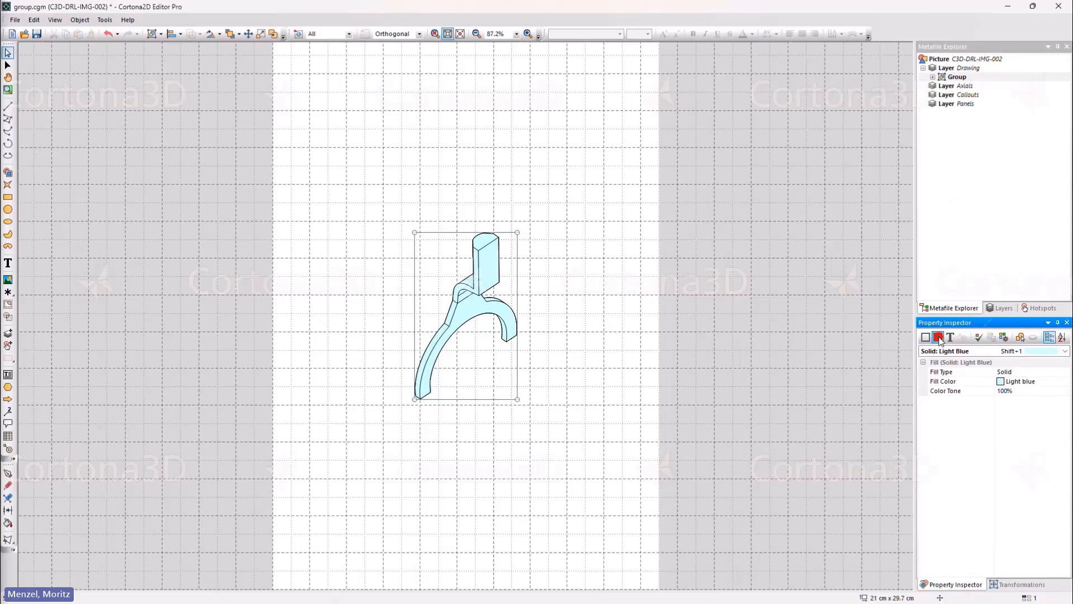
left_click(1065, 351)
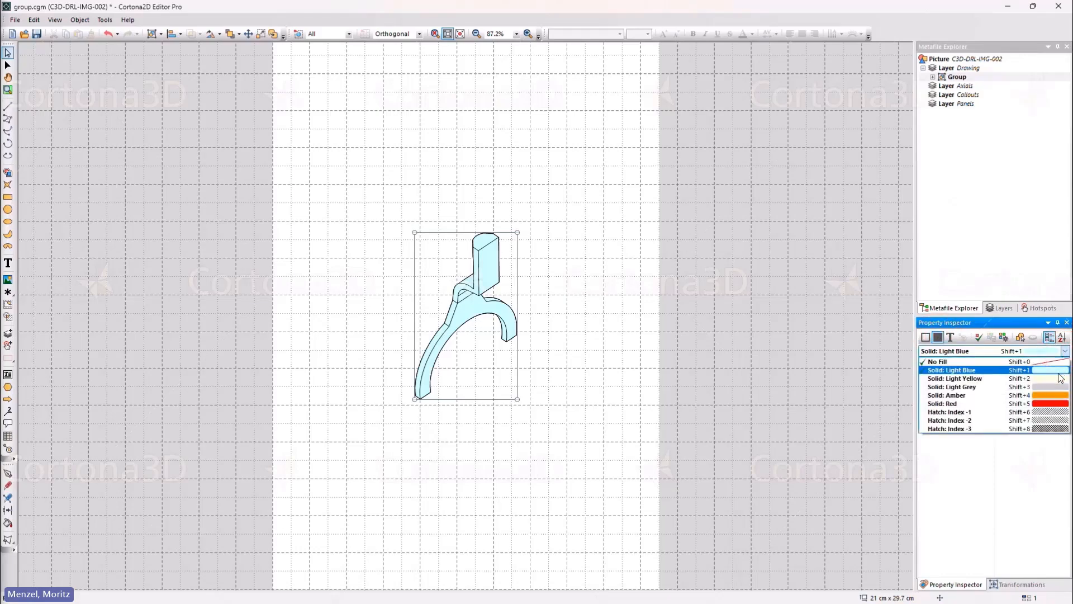
left_click(1061, 379)
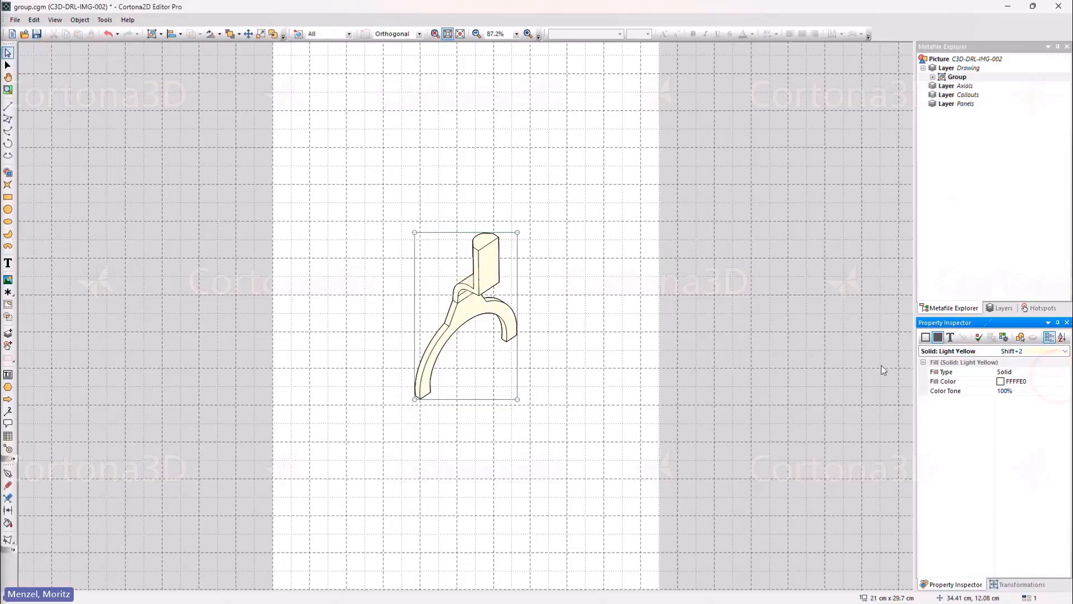
left_click(561, 347)
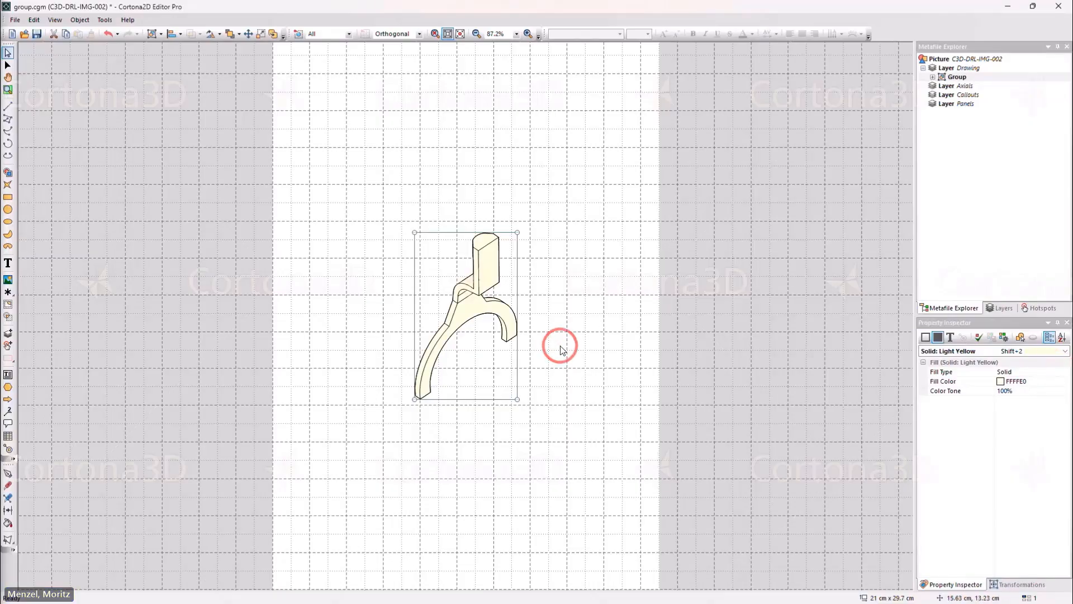
left_click(560, 346)
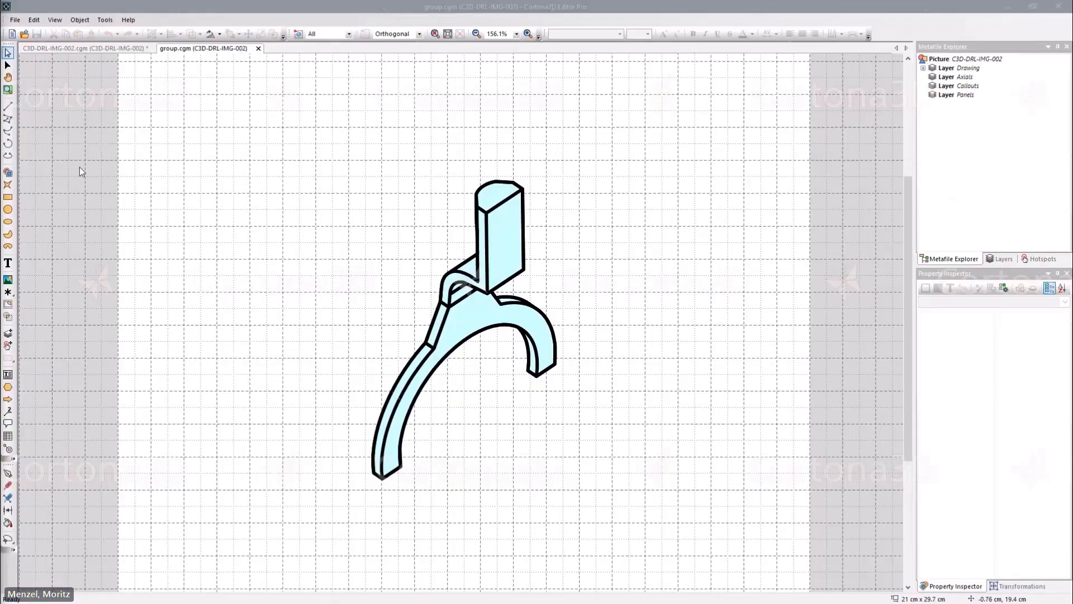
Step: Lasso points along the fork Figure's left arm with the freehand lasso
left_click(7, 66)
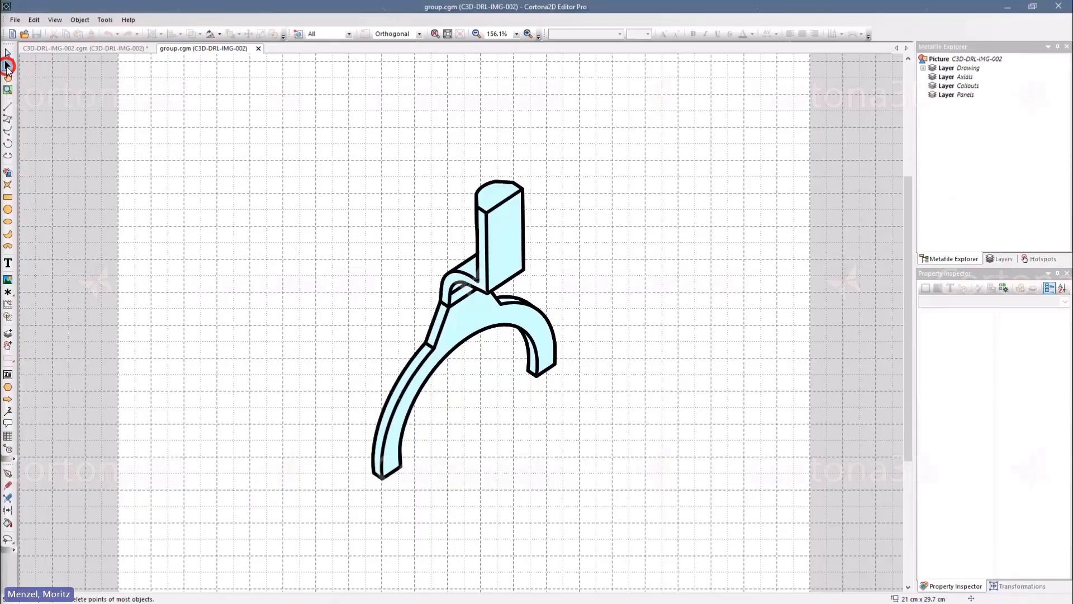
left_click(506, 246)
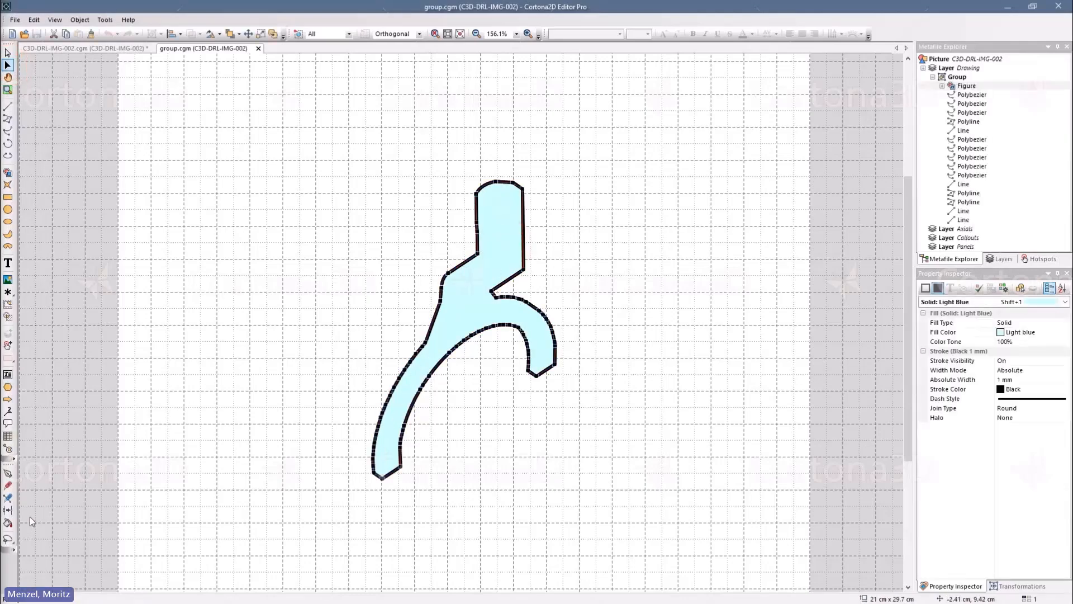
left_click(7, 540)
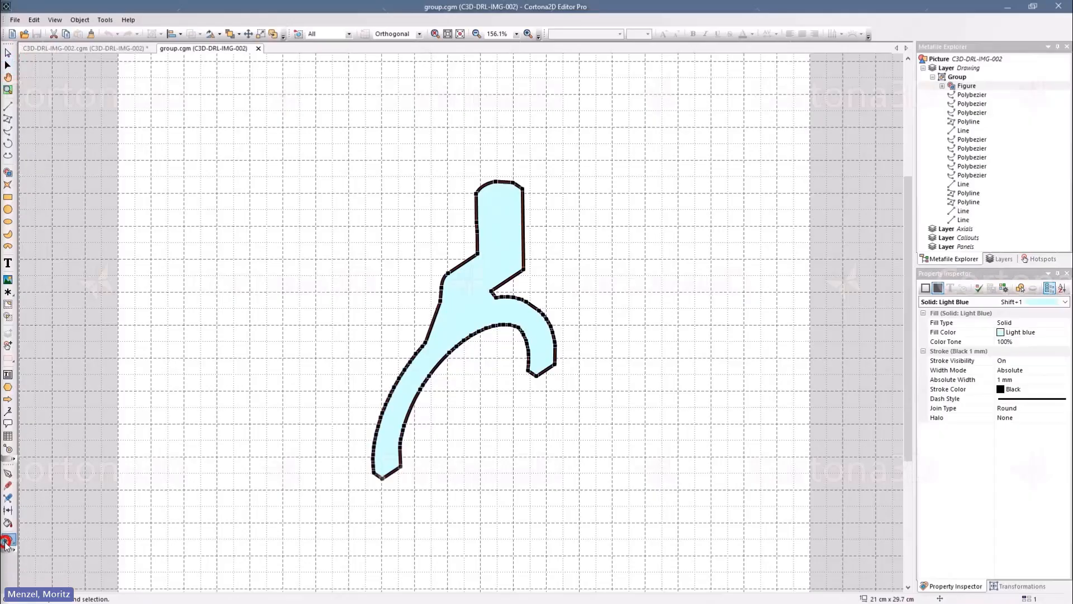
mouse_move(326, 376)
left_mouse_down()
mouse_move(413, 329)
mouse_move(512, 411)
mouse_move(462, 412)
mouse_move(318, 462)
mouse_move(321, 382)
left_mouse_up()
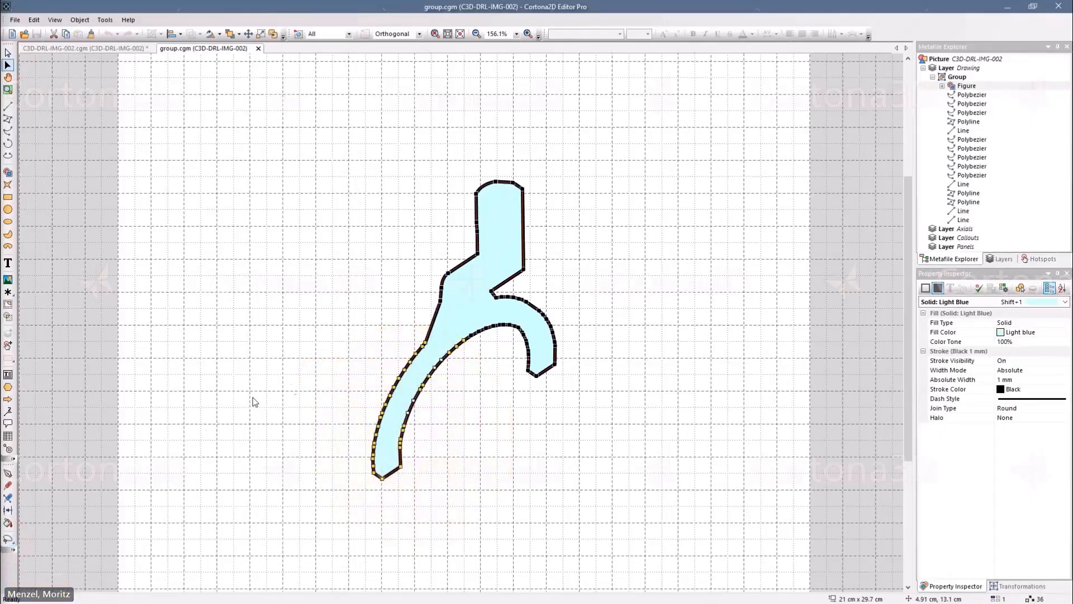
Step: Select points around the fork's top with a polygonal lasso, then clear the selection
left_click(9, 540)
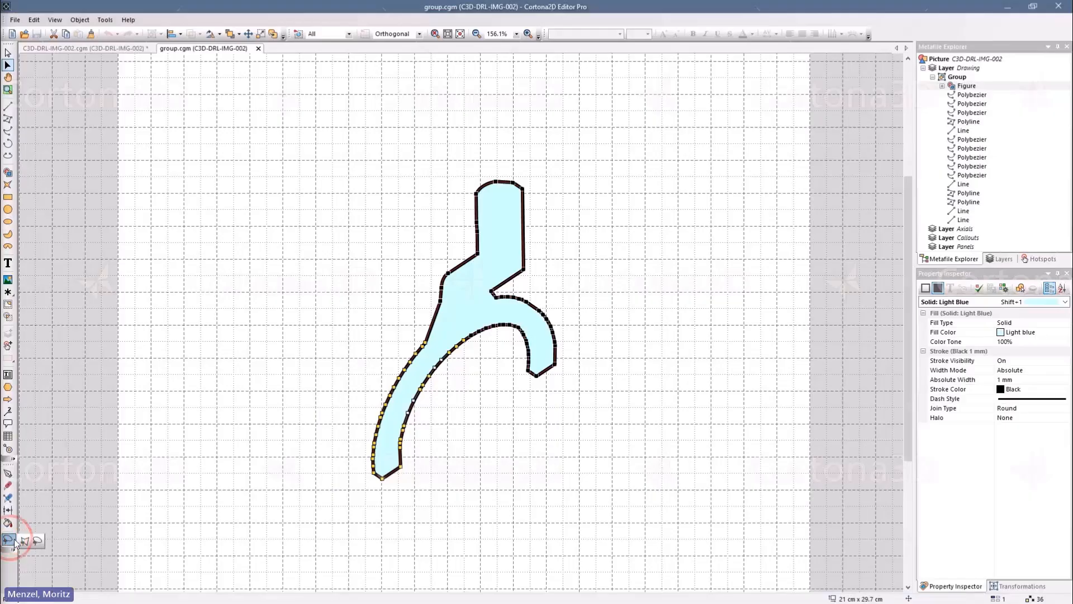
left_click(24, 541)
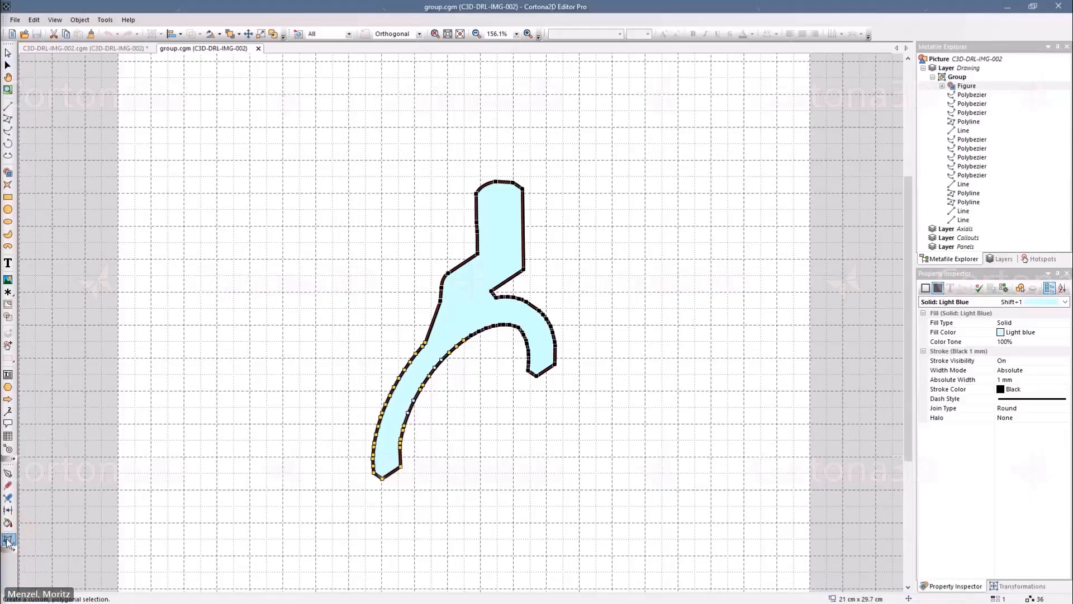
left_click(391, 211)
left_click(548, 119)
left_click(605, 214)
left_click(612, 345)
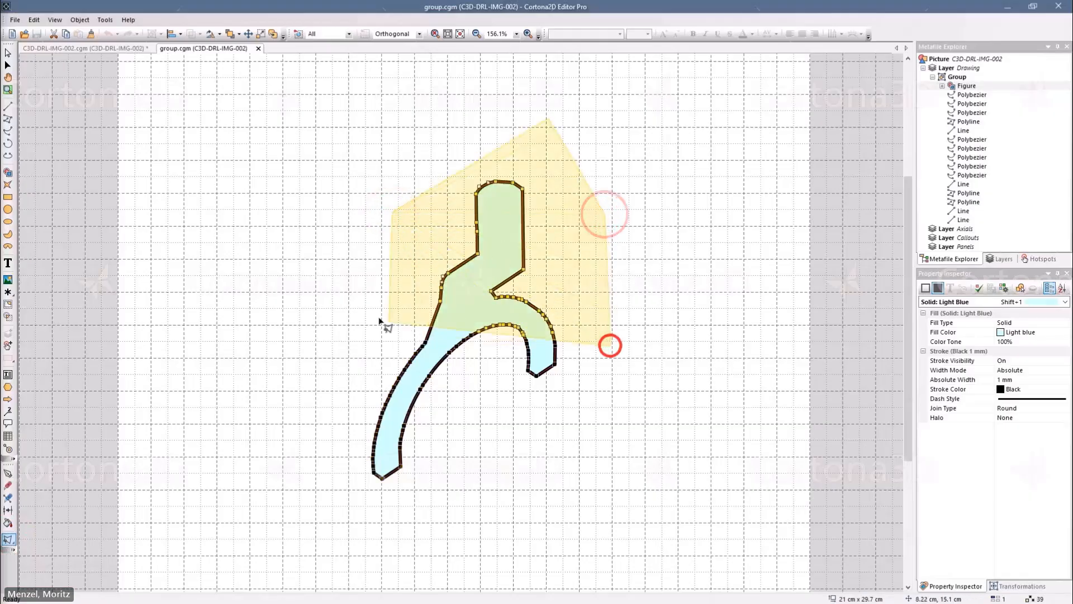
left_click(366, 316)
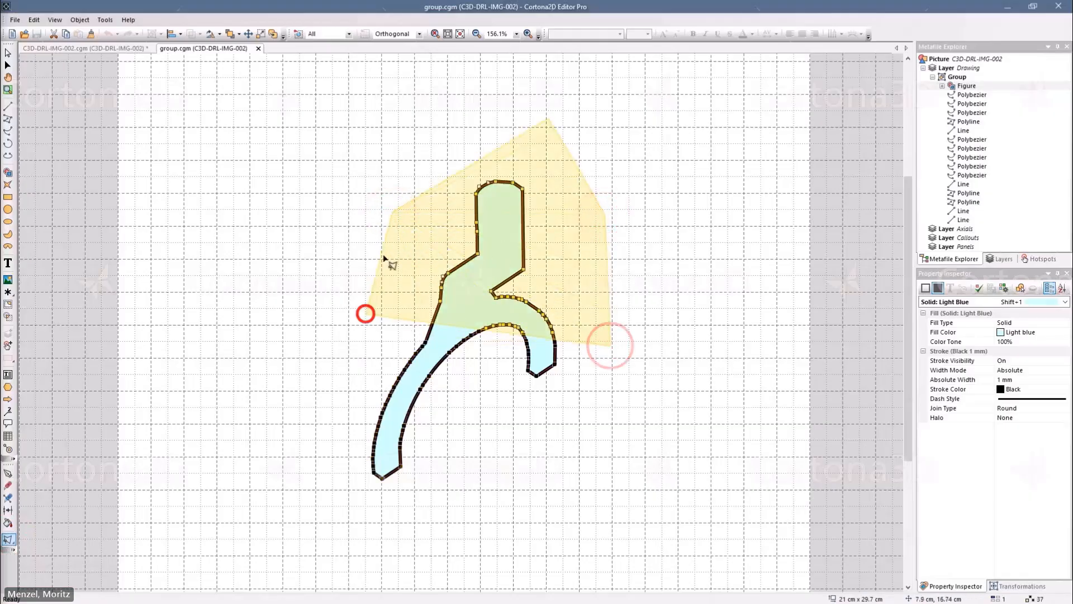
left_click(394, 216)
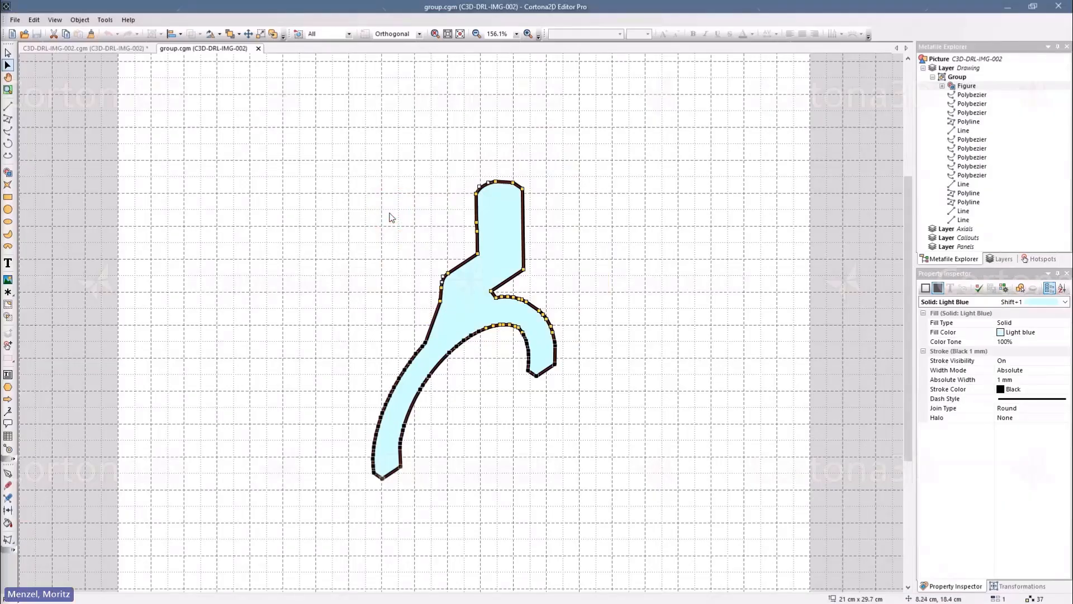
left_click(390, 215)
left_click(390, 216)
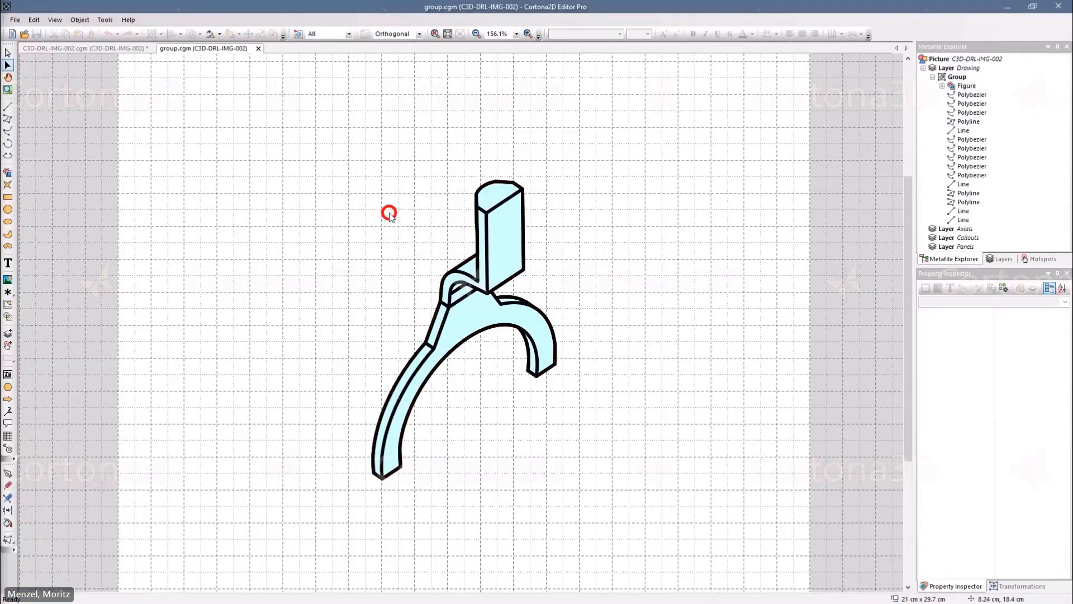